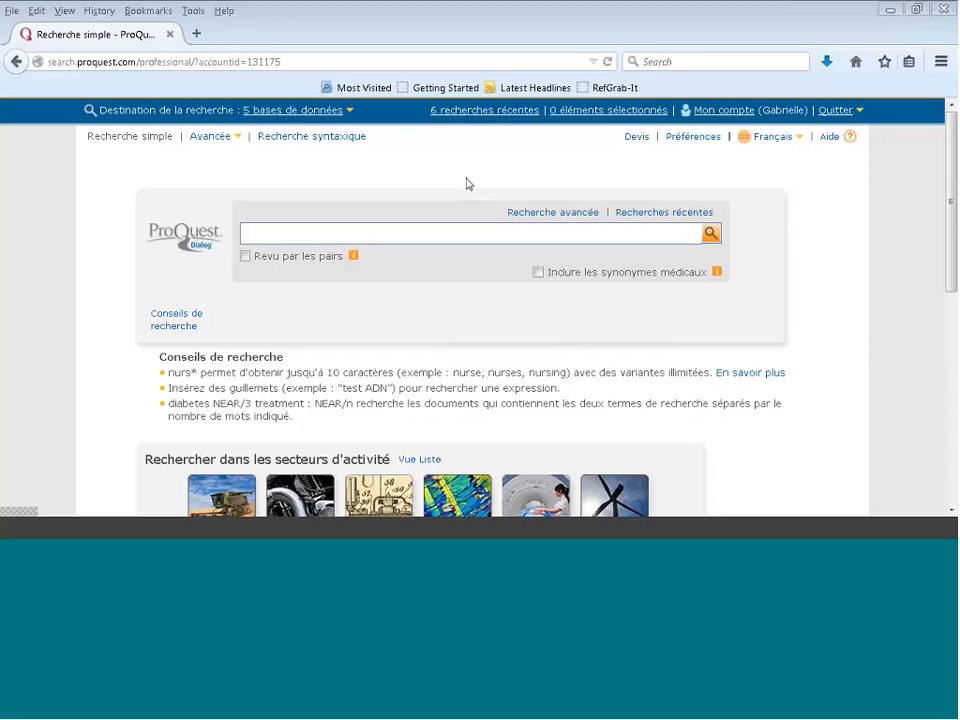
Step: Open the syntax search page and expand the list of databases used for set S6 in the recent searches
{"action": "left_click", "coordinate": [311, 139]}
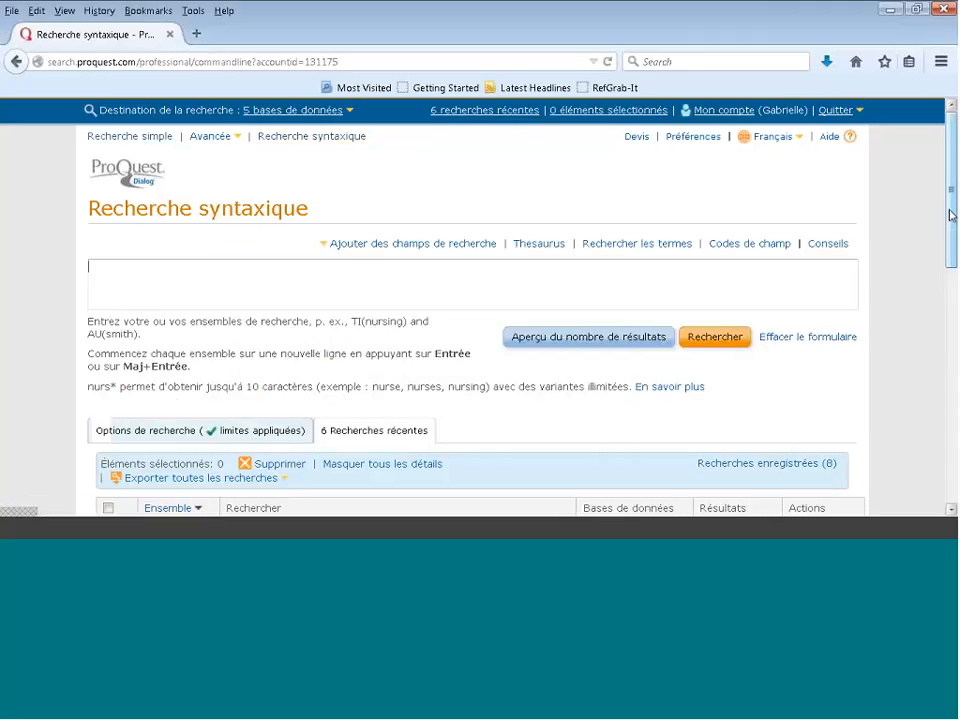
{"action": "scroll", "coordinate": [953, 253], "scroll_direction": "down", "scroll_amount": 1}
{"action": "scroll", "coordinate": [953, 253], "scroll_direction": "down", "scroll_amount": 5}
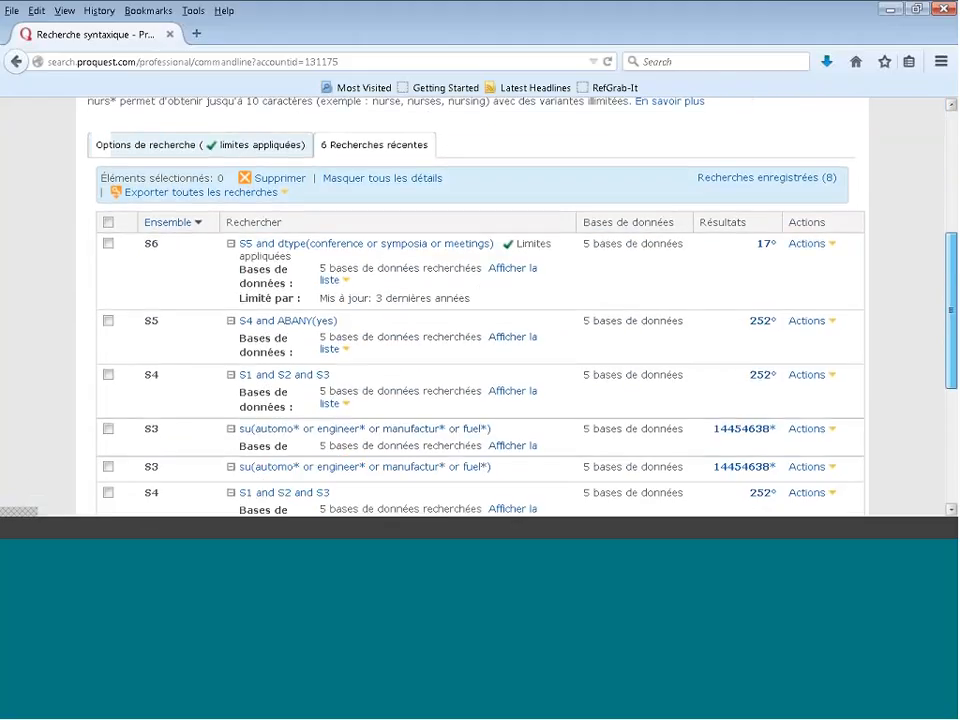
{"action": "scroll", "coordinate": [953, 253], "scroll_direction": "down", "scroll_amount": 1}
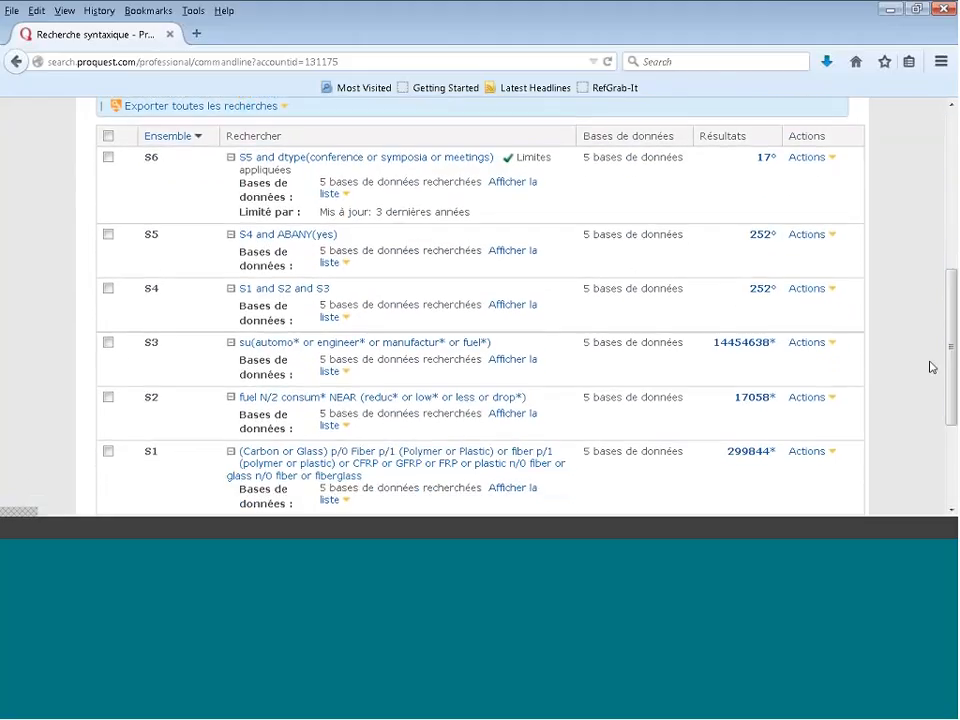
{"action": "left_click", "coordinate": [340, 195]}
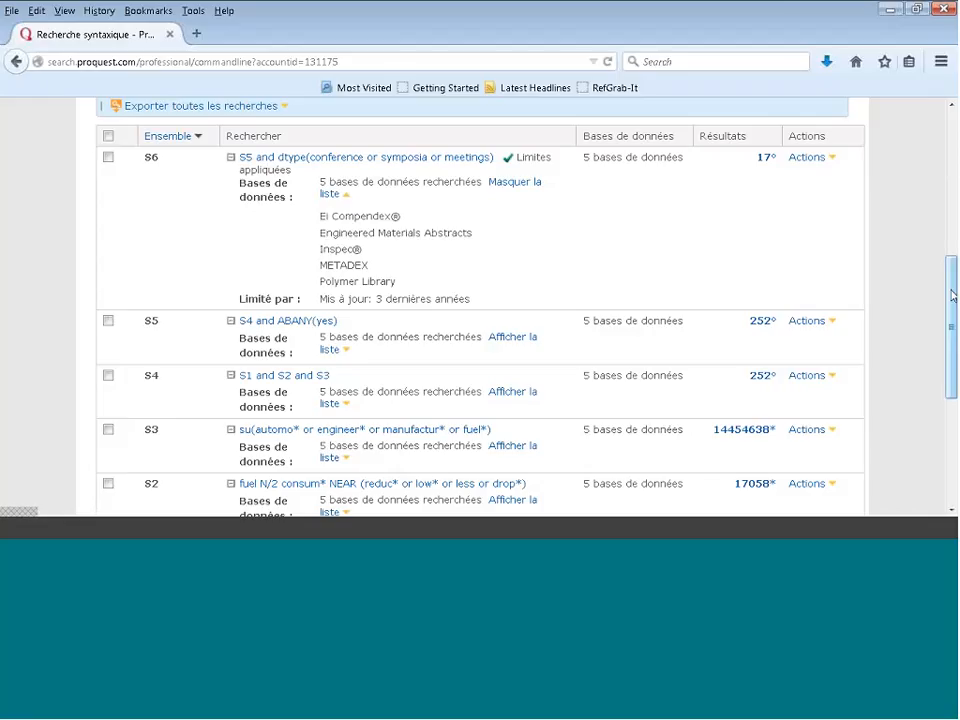
Step: Export all recent searches in RTF format and open ProQuestSearchStrategy.rtf in Microsoft Word
{"action": "left_click_drag", "start_coordinate": [952, 295], "coordinate": [915, 261]}
{"action": "left_click", "coordinate": [191, 200]}
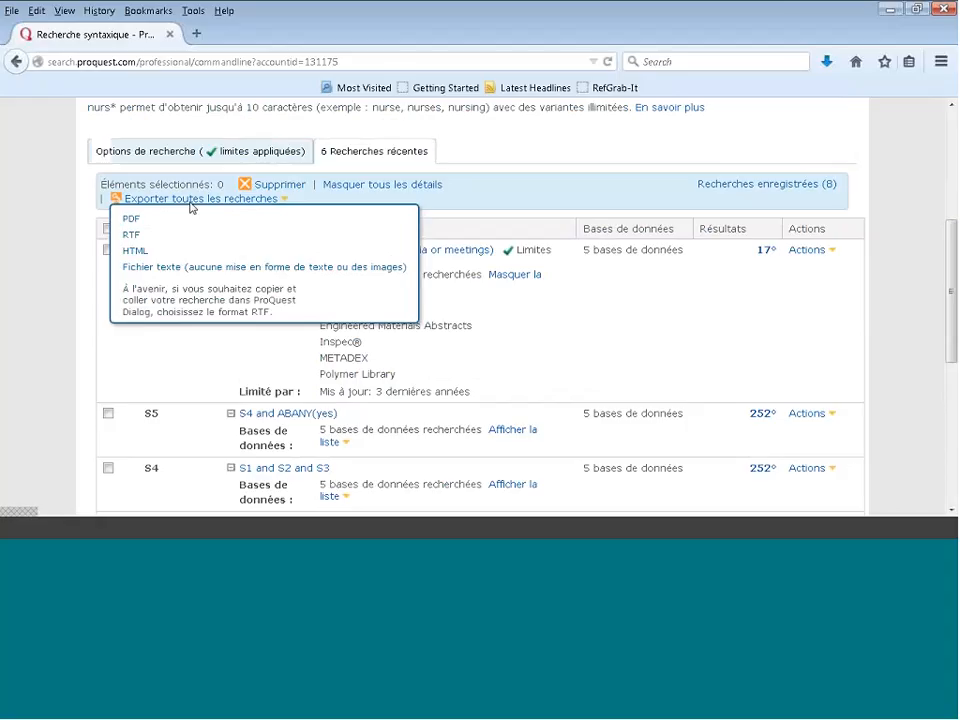
{"action": "left_click", "coordinate": [130, 236]}
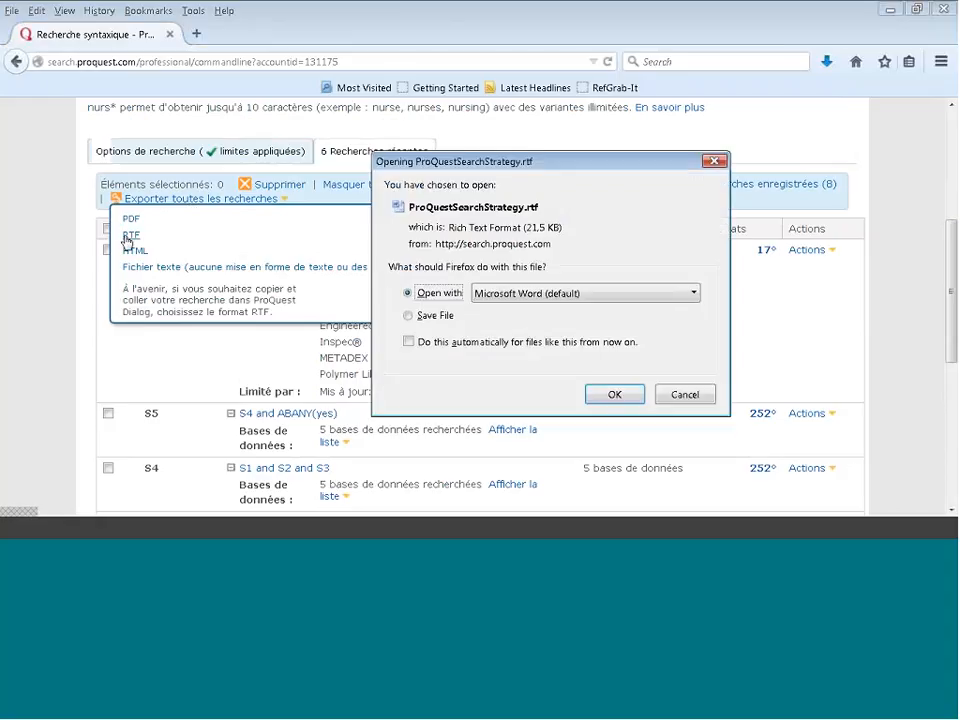
{"action": "left_click", "coordinate": [612, 395]}
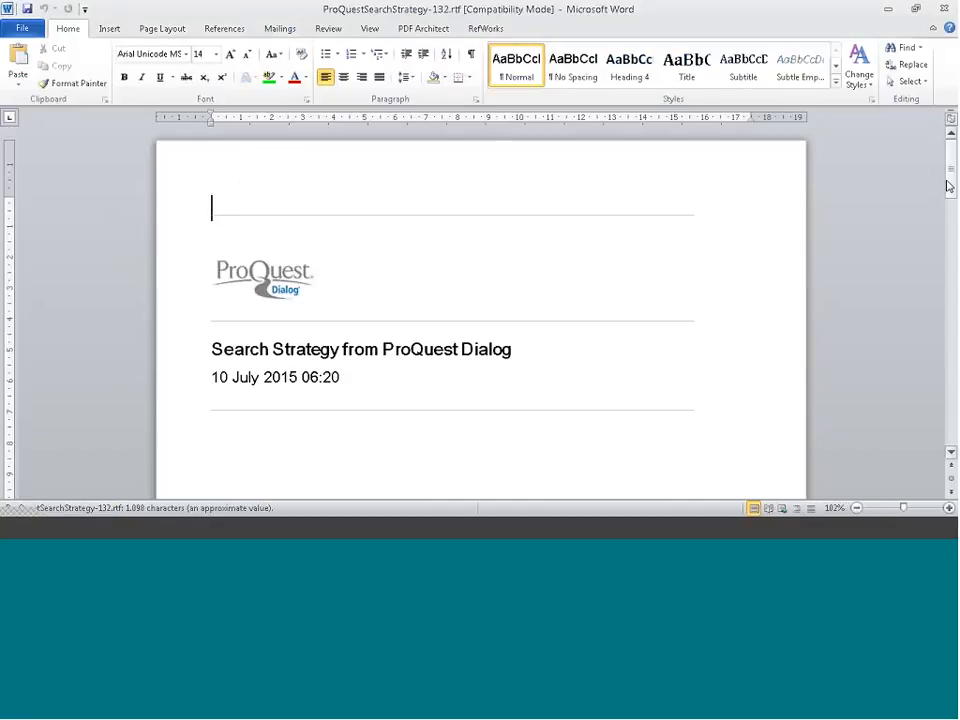
Step: In the strategy table's S6 row, replace everything after "S5 and" with "ti(case or study or analysis or assess* or compar*)"
{"action": "left_click_drag", "start_coordinate": [952, 195], "coordinate": [954, 297]}
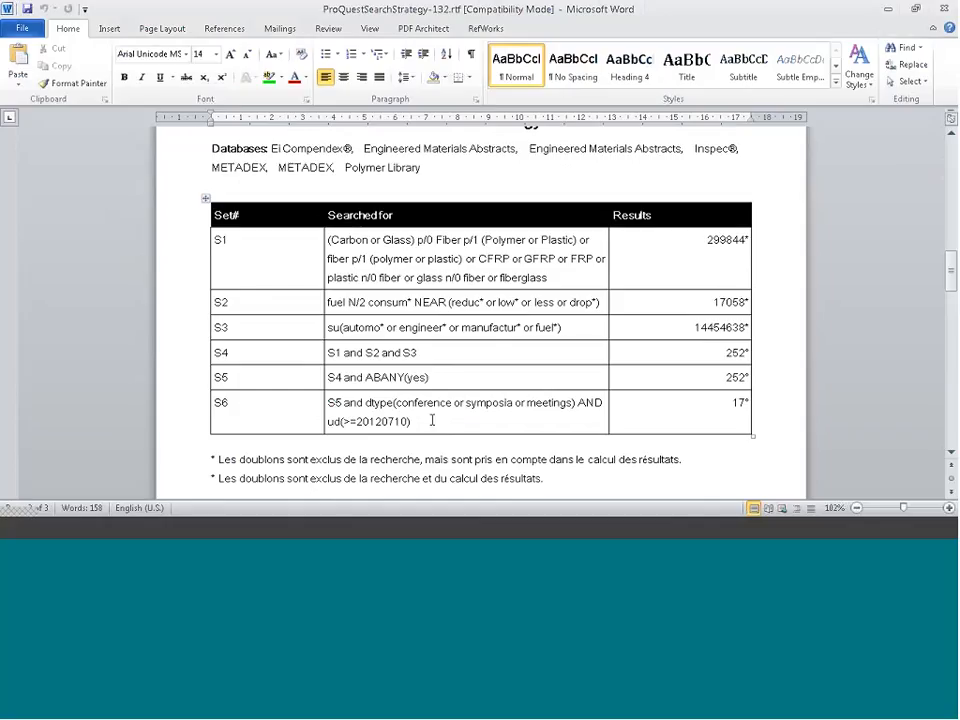
{"action": "left_click", "coordinate": [428, 421]}
{"action": "left_click_drag", "start_coordinate": [428, 421], "coordinate": [386, 405]}
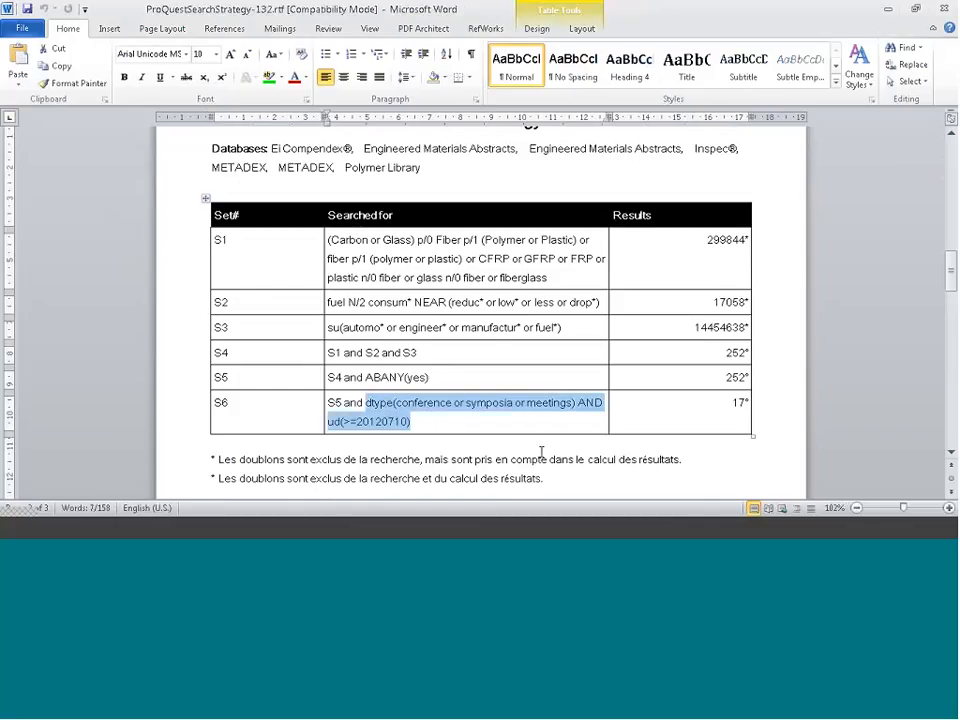
{"action": "key", "text": "Delete"}
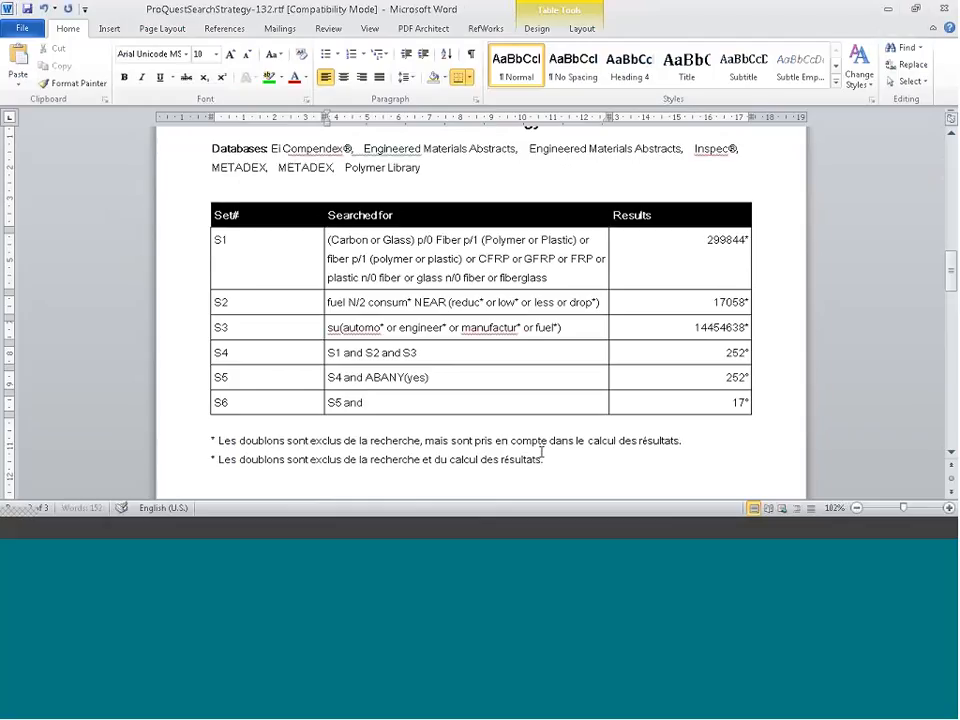
{"action": "type", "text": "ti(case or s"}
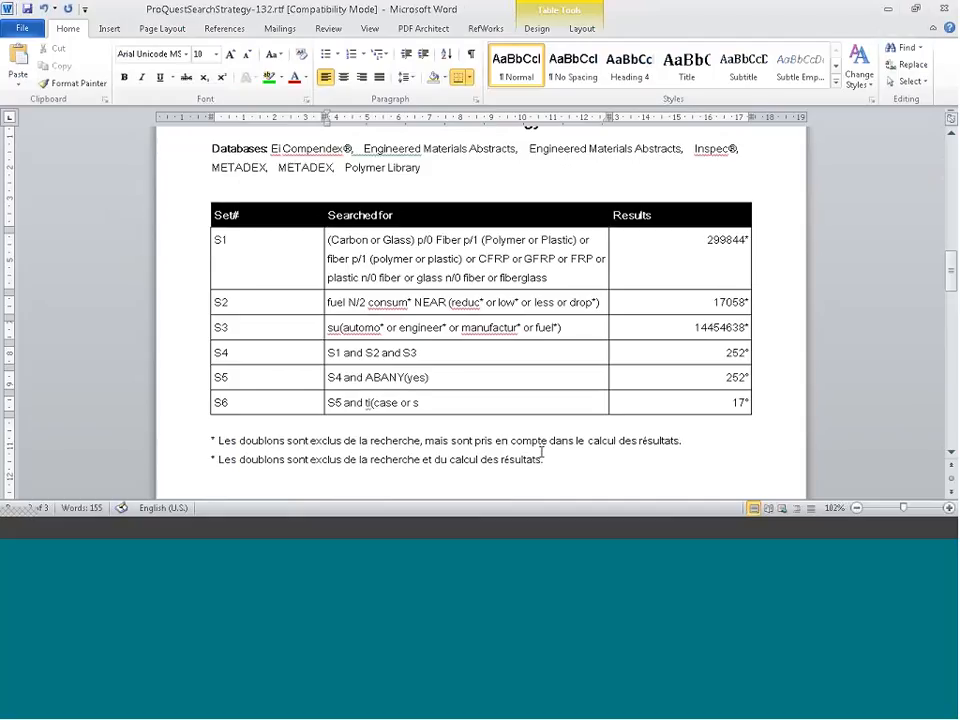
{"action": "type", "text": "tudy or analysis or as"}
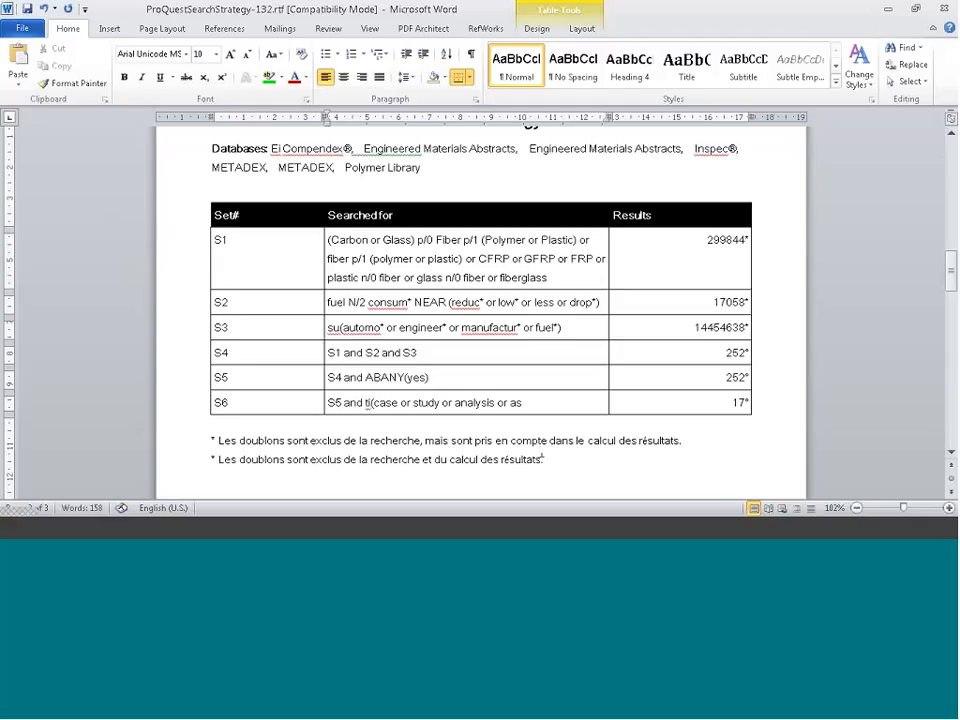
{"action": "type", "text": "sess* or compar*)"}
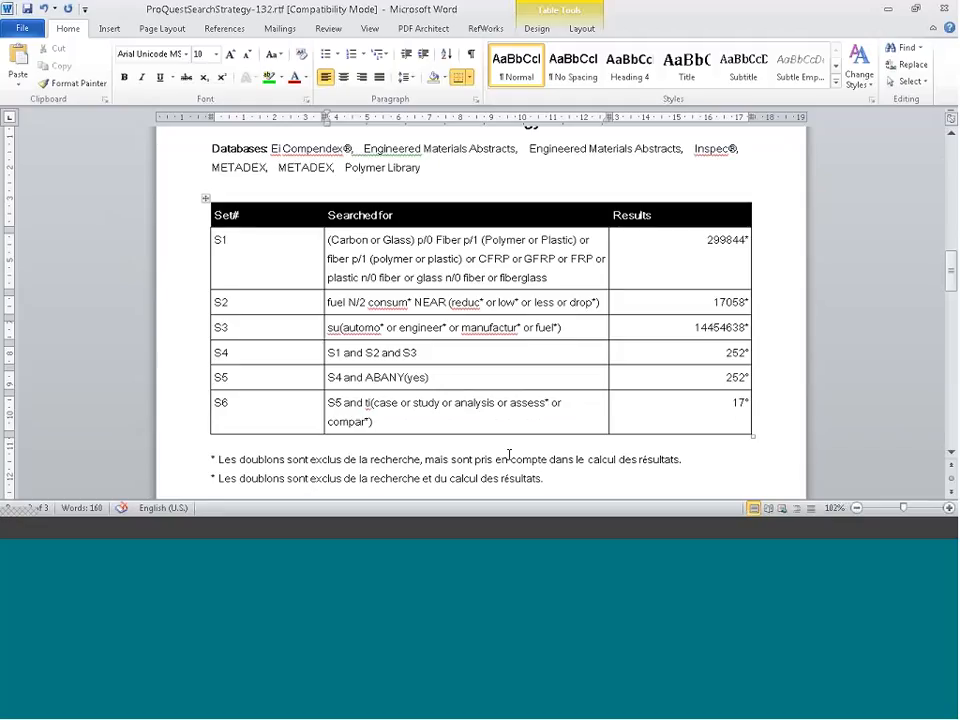
Step: Copy the "Searched for" entries of sets S1 to S6 and switch back to the ProQuest Dialog page in Firefox
{"action": "left_click_drag", "start_coordinate": [375, 421], "coordinate": [346, 276]}
{"action": "key", "text": "ctrl+c"}
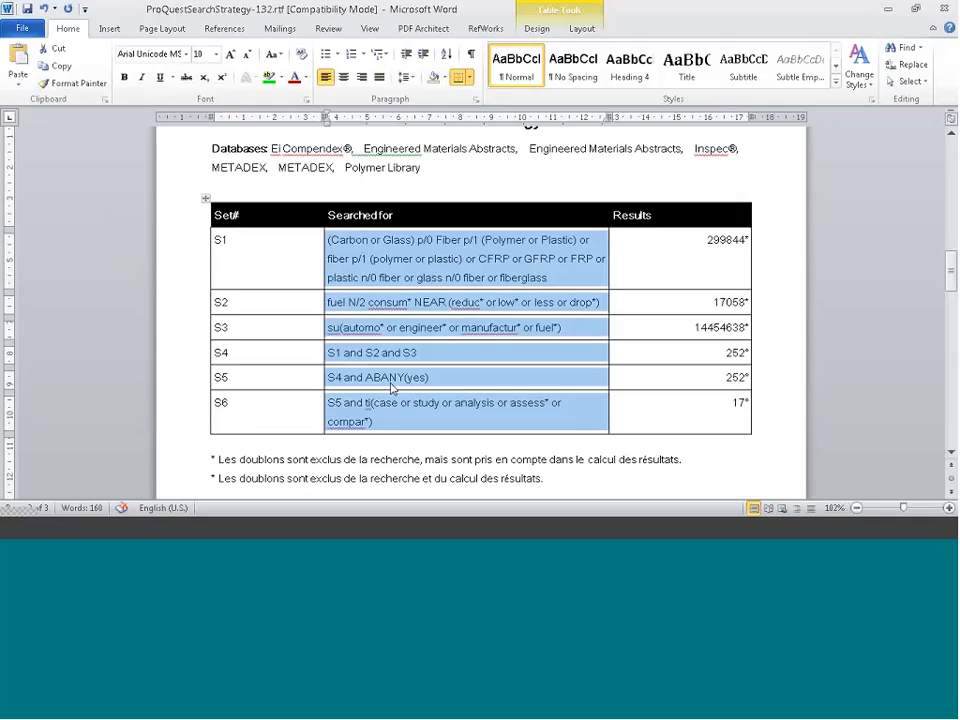
{"action": "left_click", "coordinate": [161, 528]}
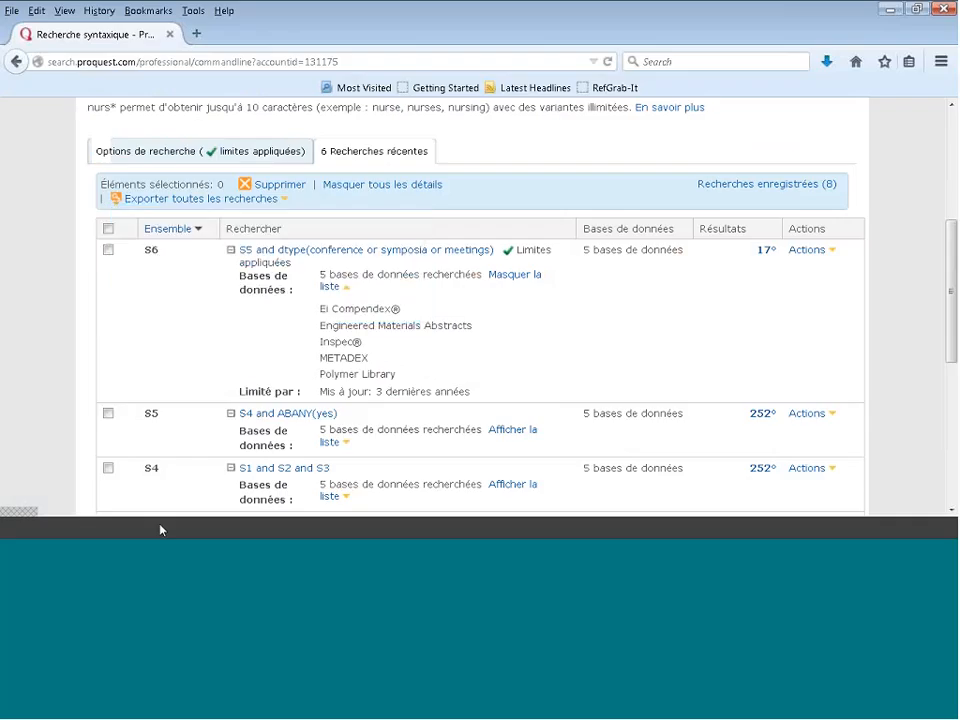
Step: Delete all the recent searches from the search history
{"action": "scroll", "coordinate": [950, 337], "scroll_direction": "up", "scroll_amount": 3}
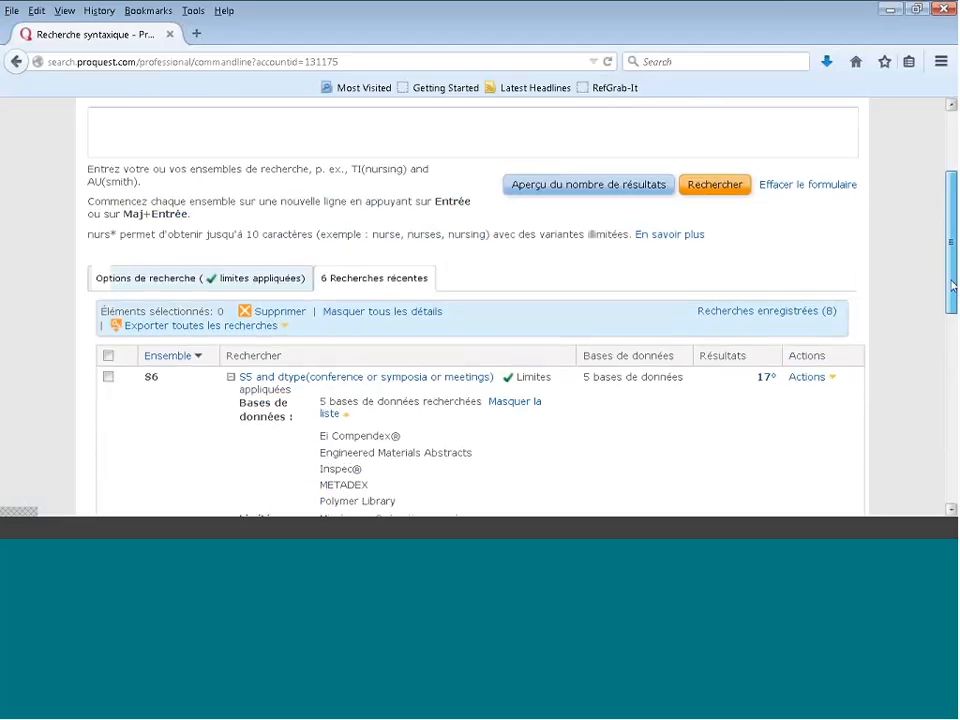
{"action": "left_click", "coordinate": [108, 397]}
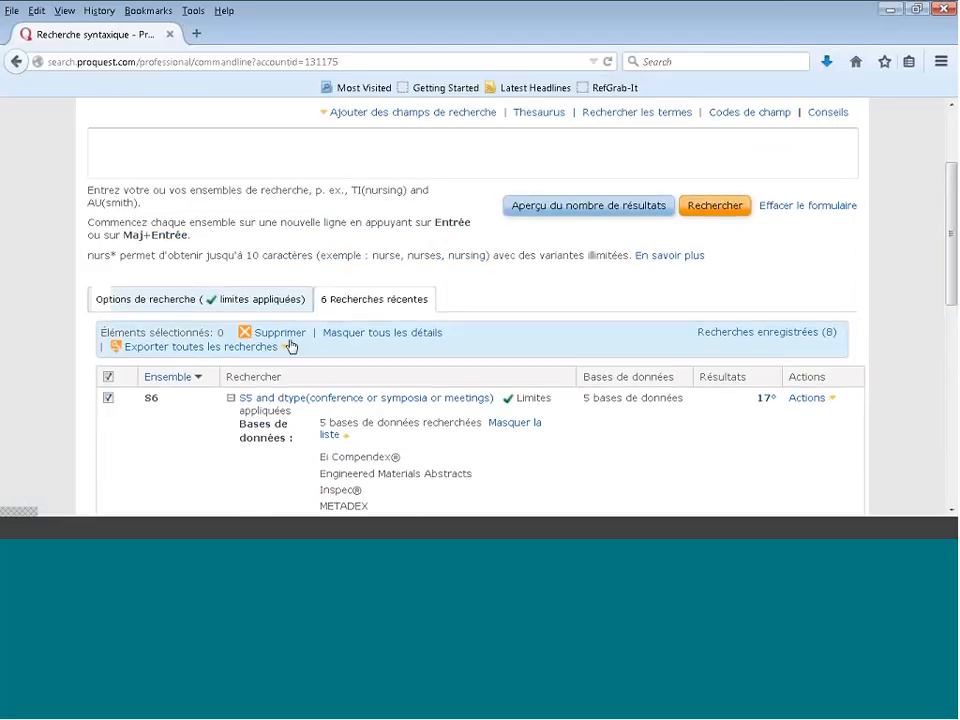
{"action": "left_click", "coordinate": [288, 335]}
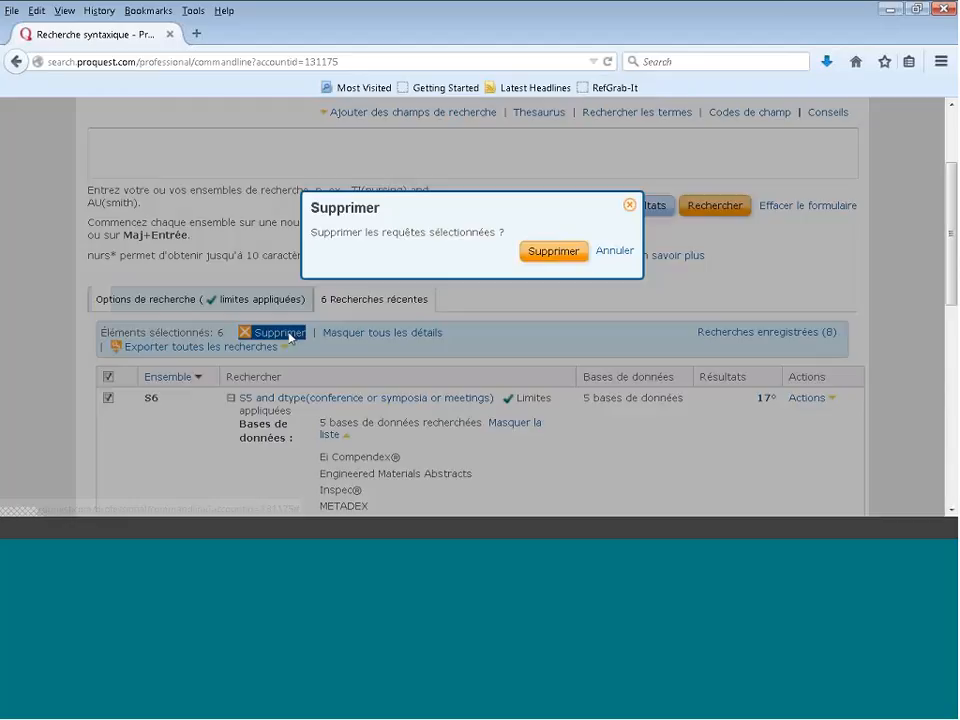
{"action": "left_click", "coordinate": [540, 257]}
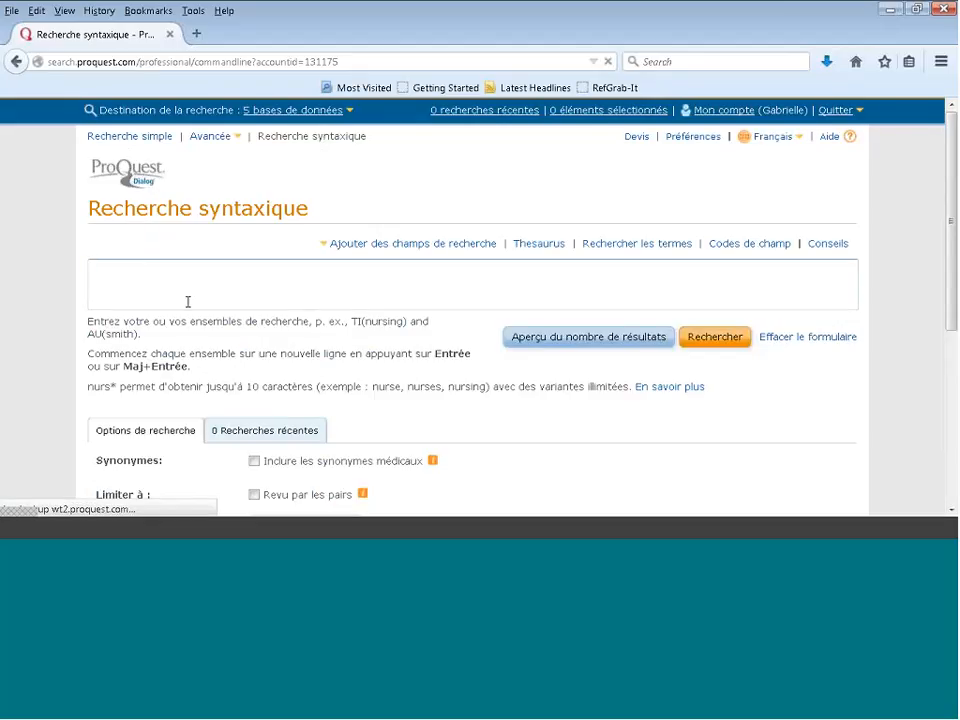
Step: Paste the copied search strategy into the empty syntax search form and run the preview of result counts
{"action": "left_click", "coordinate": [156, 274]}
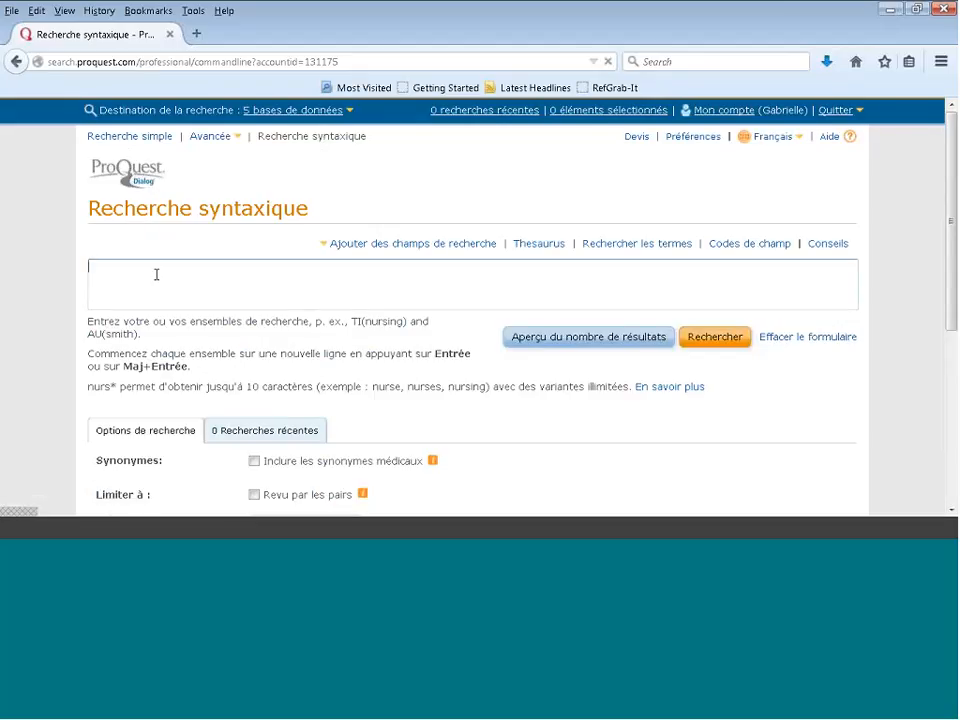
{"action": "key", "text": "ctrl+v"}
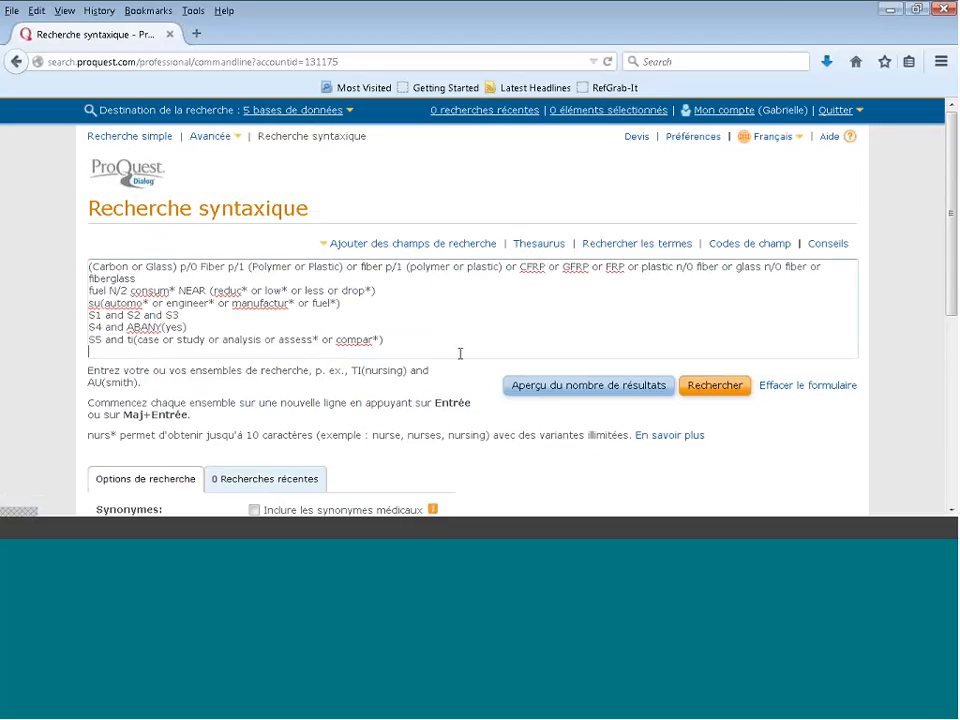
{"action": "left_click", "coordinate": [532, 389]}
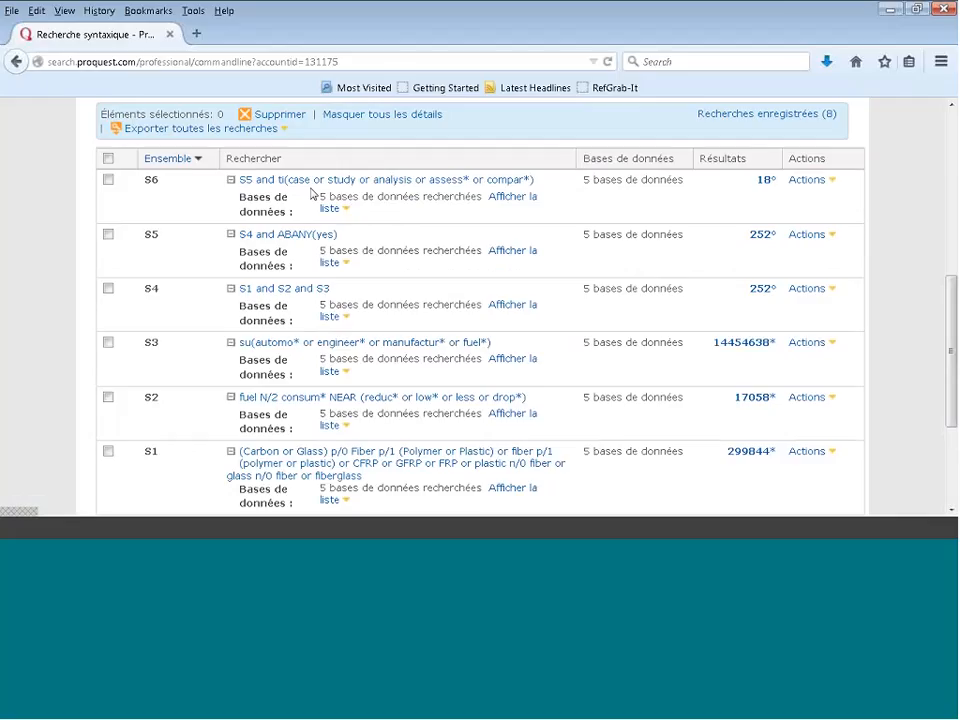
Step: Open the results of set S6 and examine the retrieved records and the available search options
{"action": "left_click", "coordinate": [765, 189]}
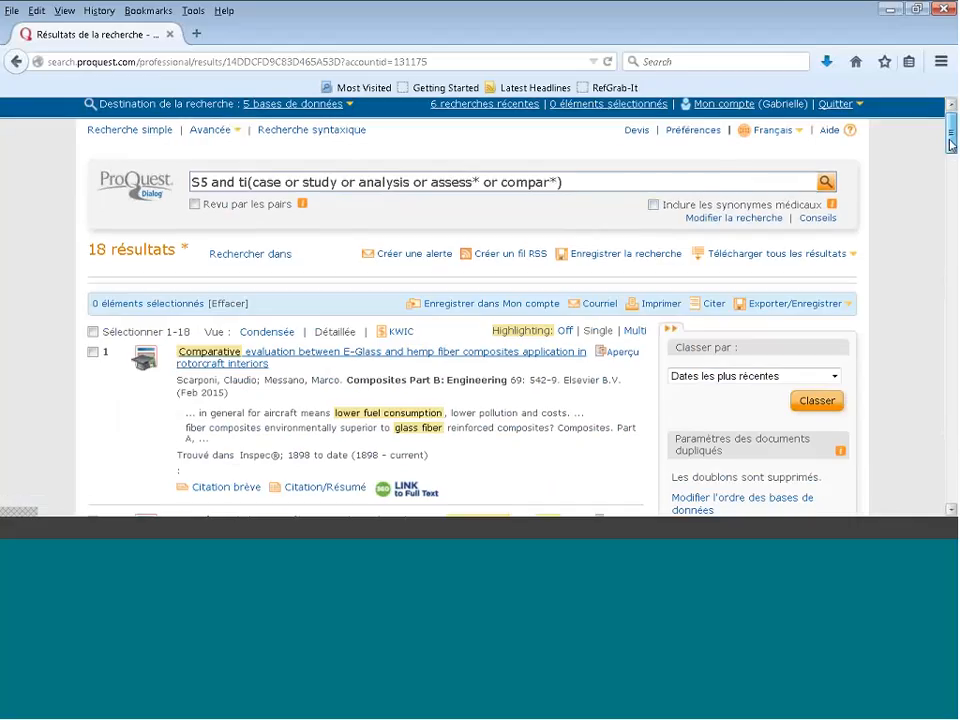
{"action": "left_click_drag", "start_coordinate": [951, 145], "coordinate": [951, 161]}
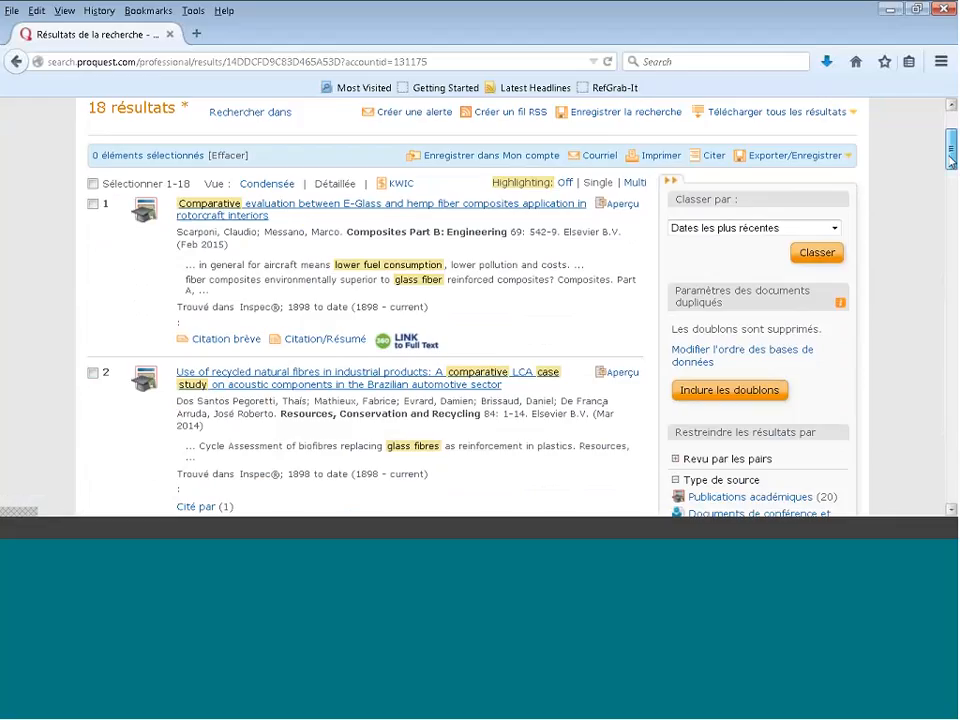
{"action": "left_click_drag", "start_coordinate": [951, 160], "coordinate": [951, 139]}
{"action": "mouse_move", "coordinate": [784, 260]}
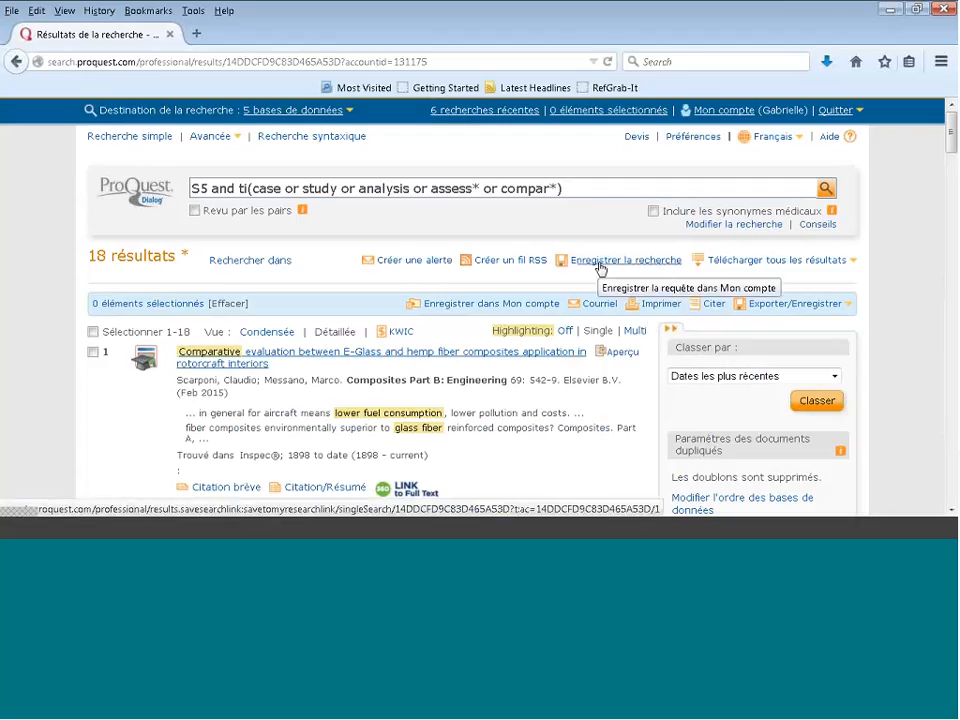
{"action": "left_click", "coordinate": [722, 230]}
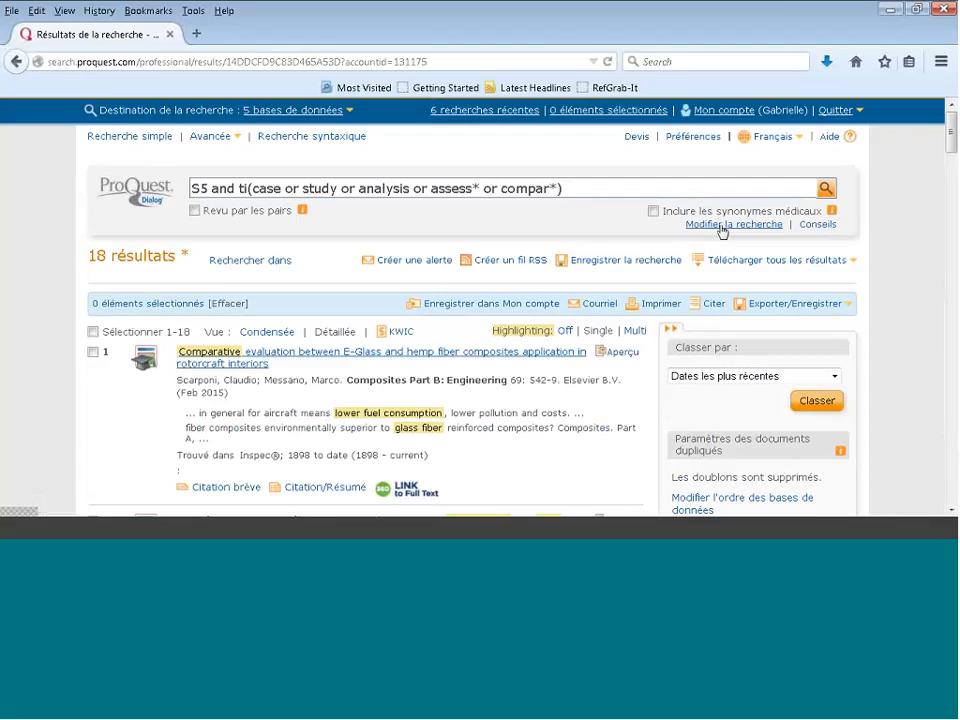
Step: From the recent searches, save only search S6 to the account under the name "polymer"
{"action": "left_click", "coordinate": [477, 112]}
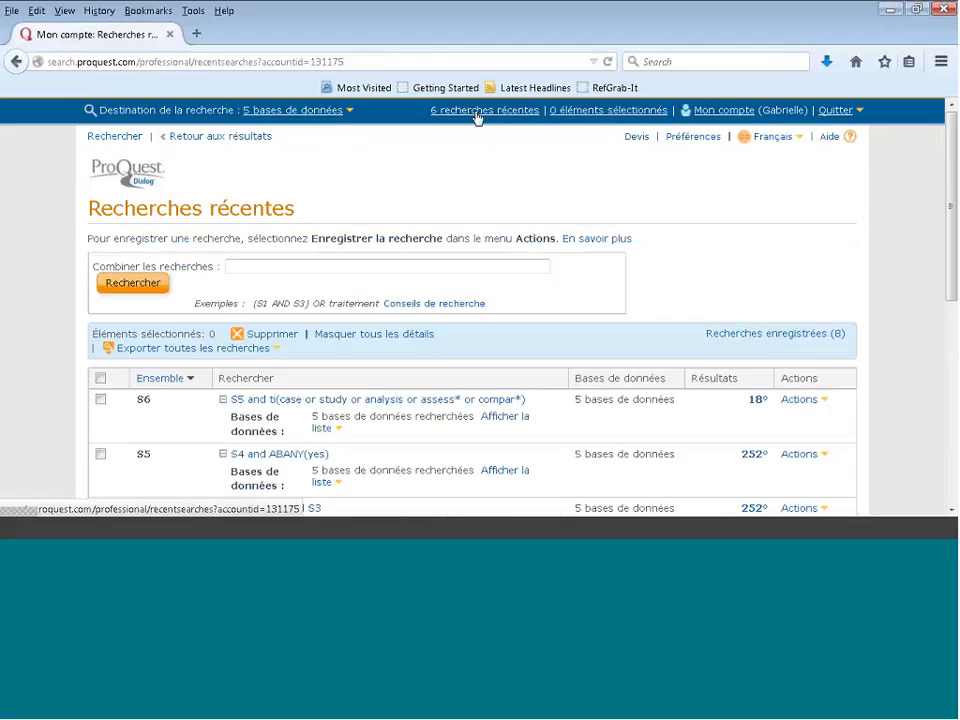
{"action": "left_click", "coordinate": [819, 401]}
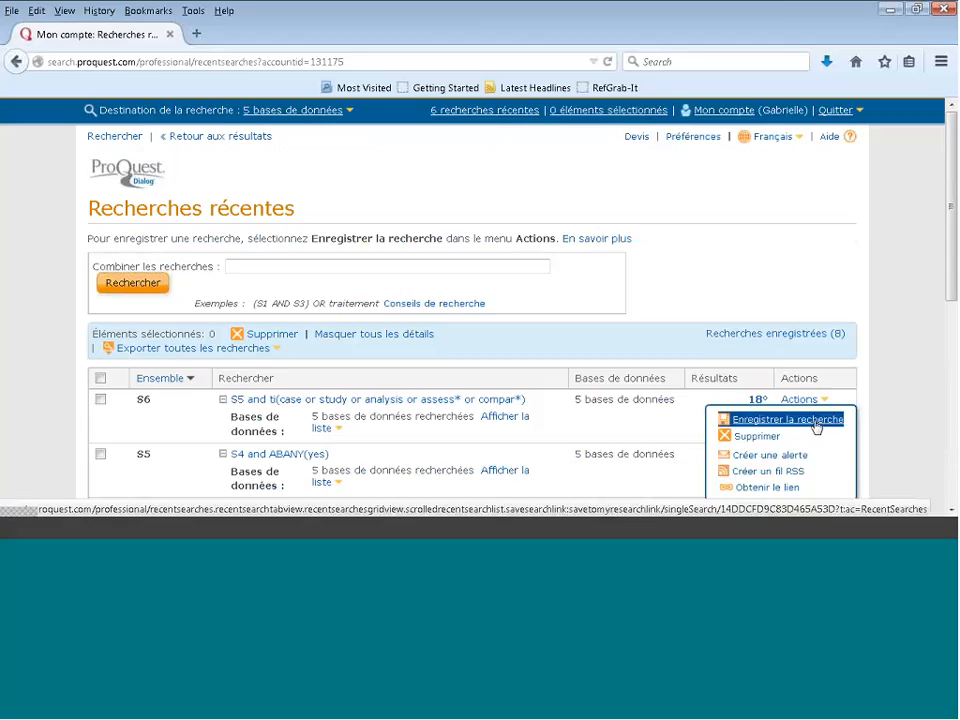
{"action": "left_click", "coordinate": [787, 420]}
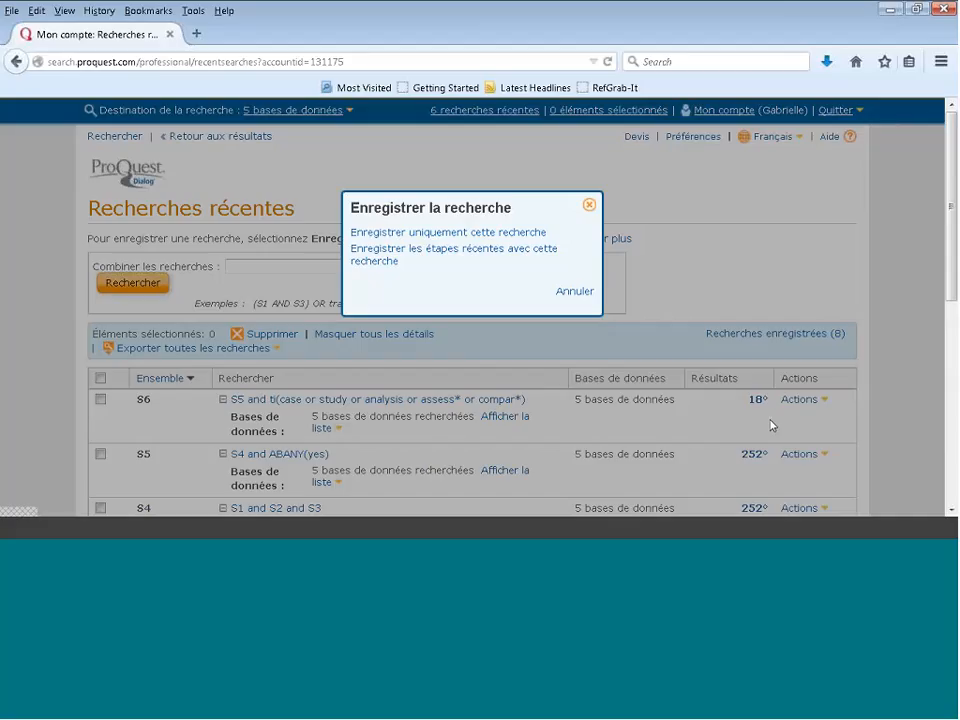
{"action": "left_click", "coordinate": [415, 237]}
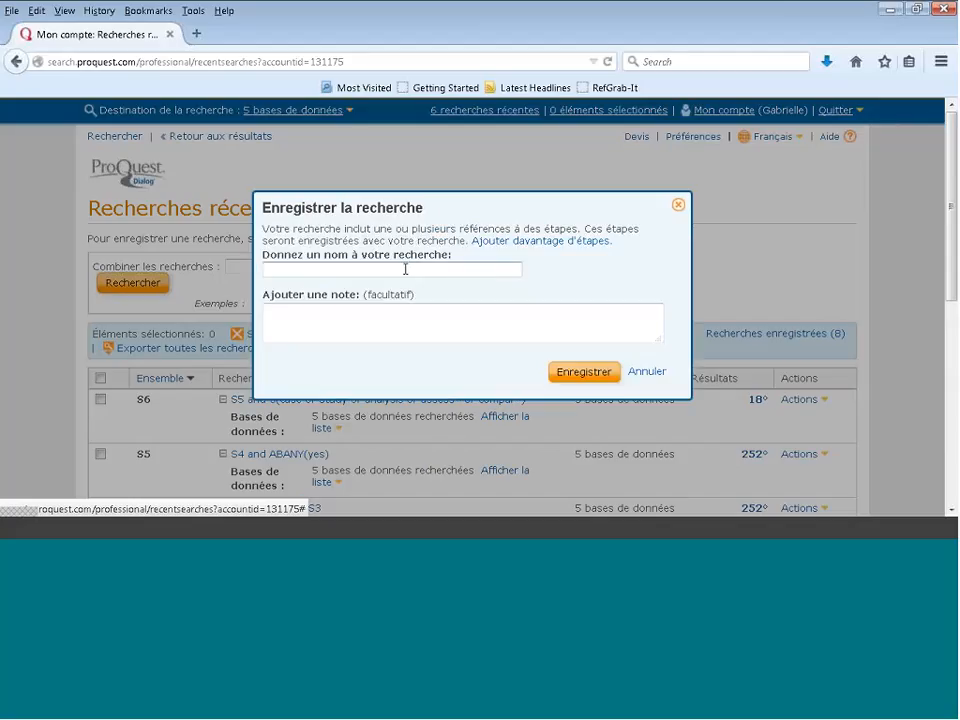
{"action": "left_click", "coordinate": [406, 268]}
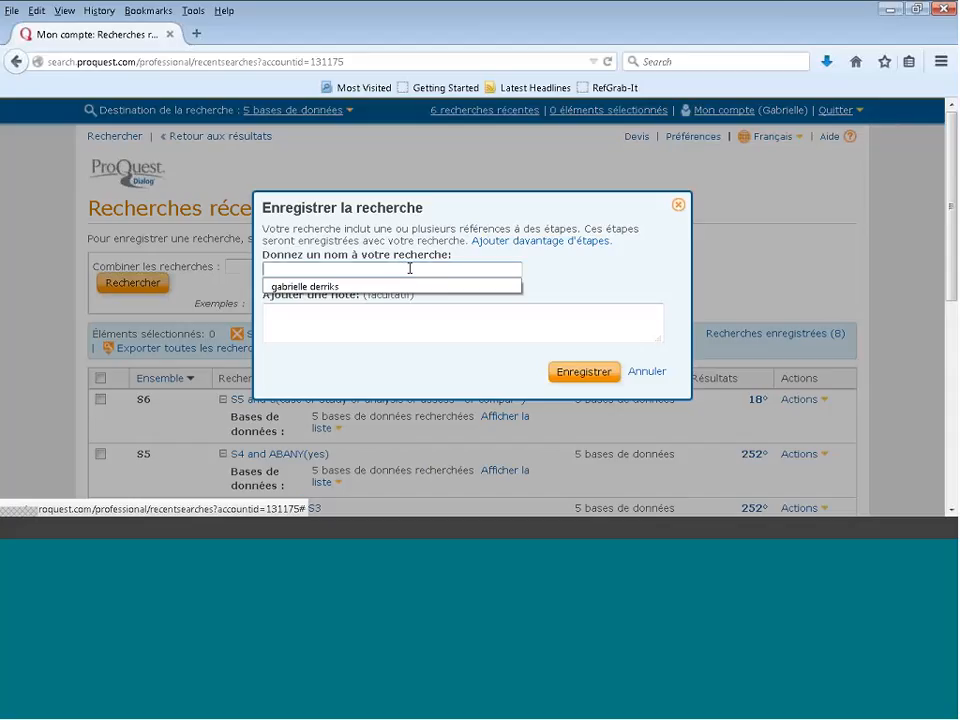
{"action": "type", "text": "polymer"}
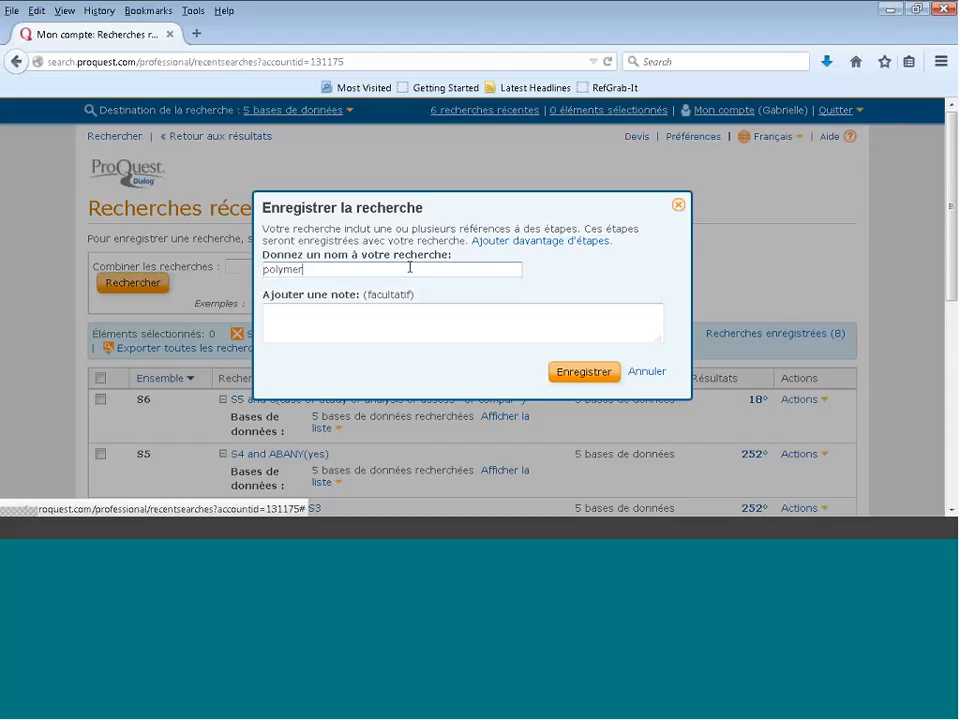
{"action": "left_click", "coordinate": [576, 375]}
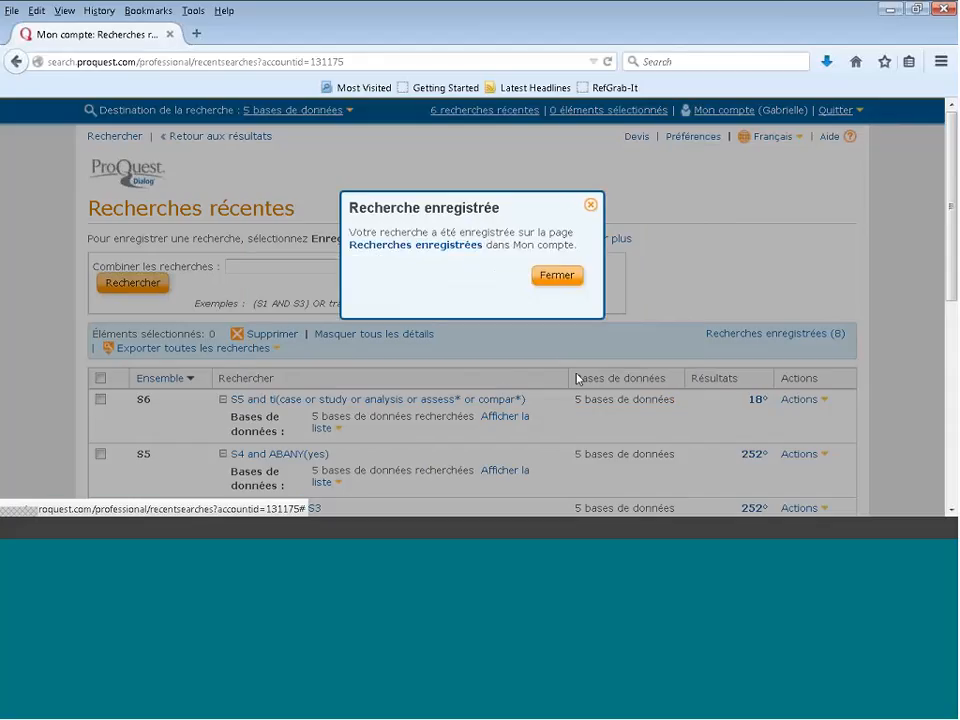
{"action": "left_click", "coordinate": [557, 277]}
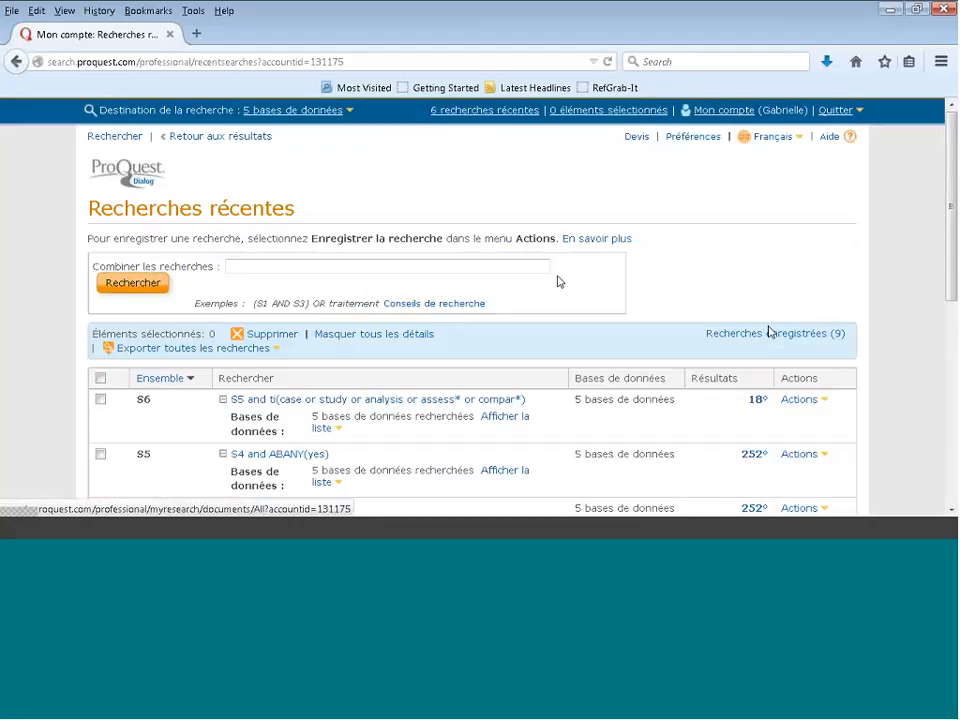
Step: Save search S6 together with its recent steps to the account under the name "polymer2"
{"action": "left_click", "coordinate": [797, 401]}
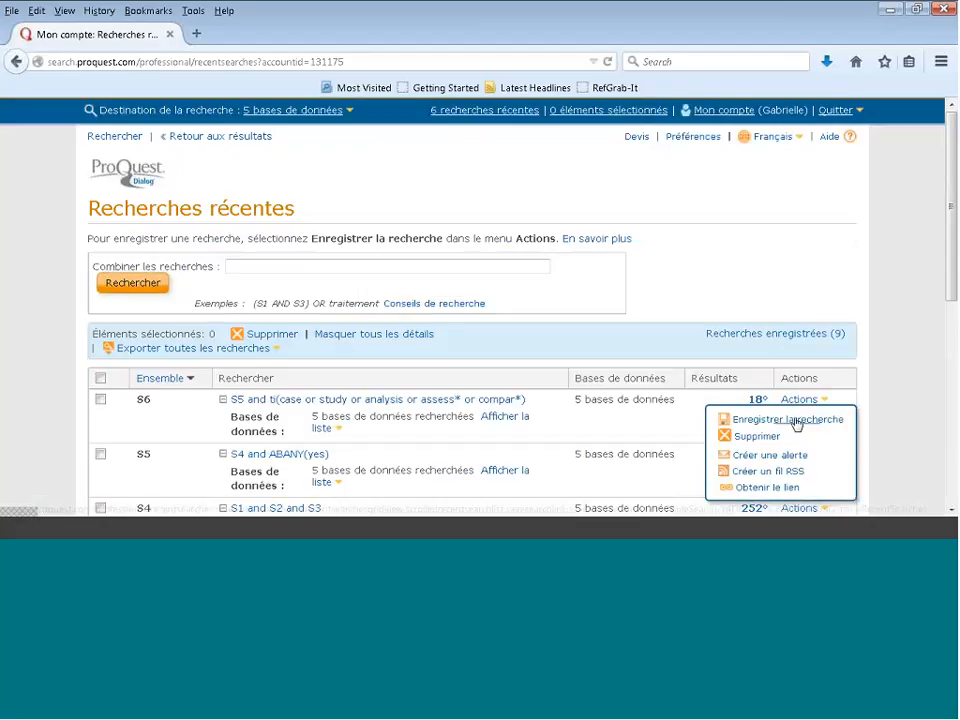
{"action": "left_click", "coordinate": [788, 419]}
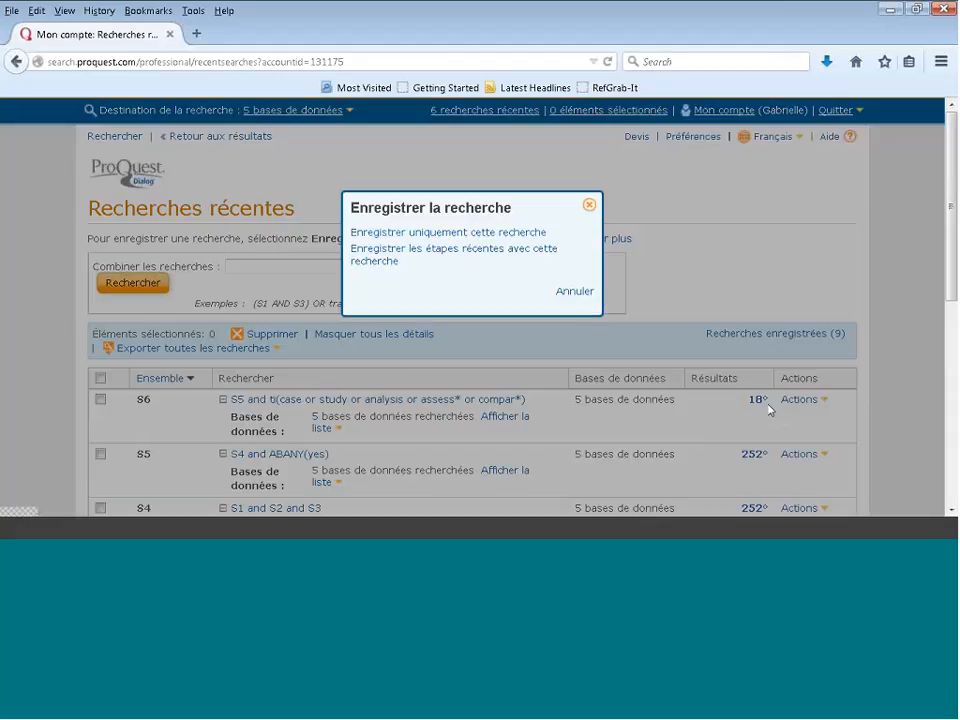
{"action": "left_click", "coordinate": [380, 259]}
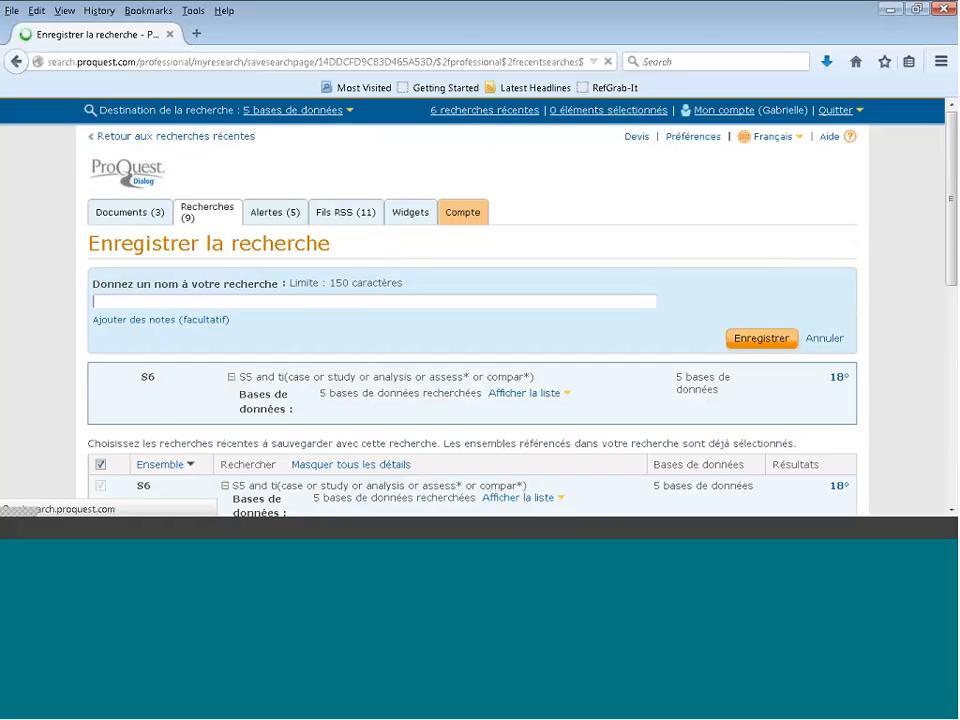
{"action": "left_click", "coordinate": [374, 302]}
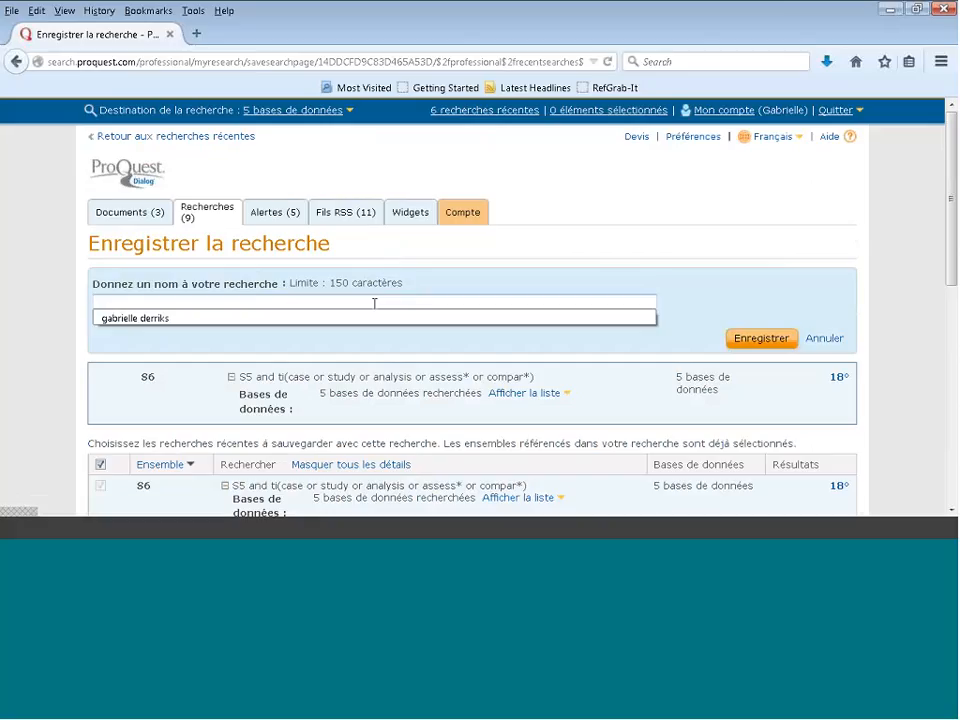
{"action": "type", "text": "polym"}
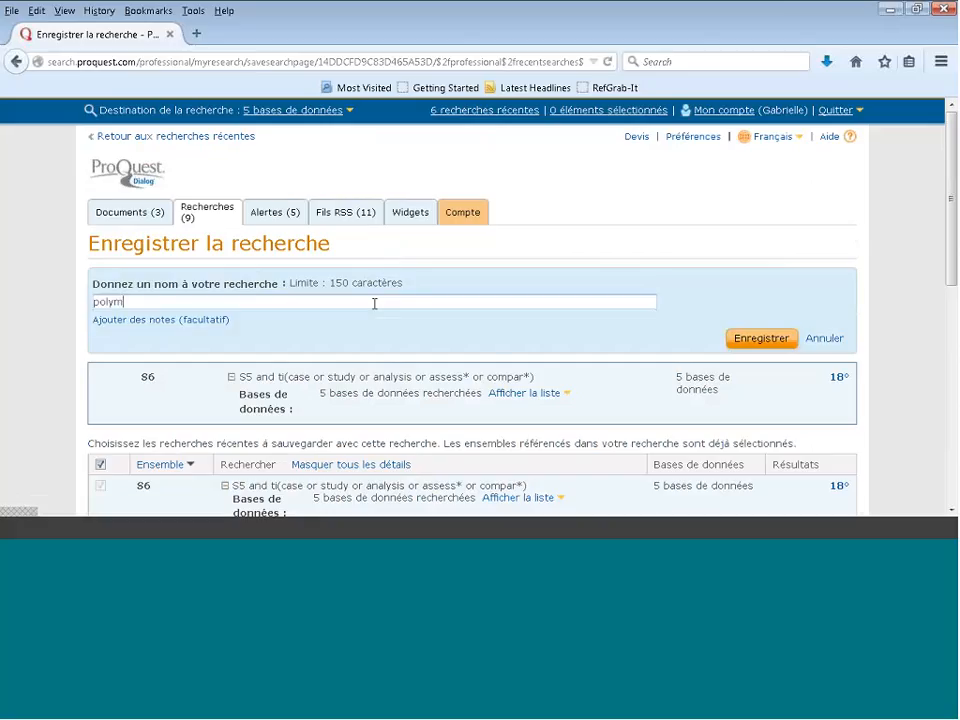
{"action": "type", "text": "er2"}
{"action": "left_click", "coordinate": [780, 341]}
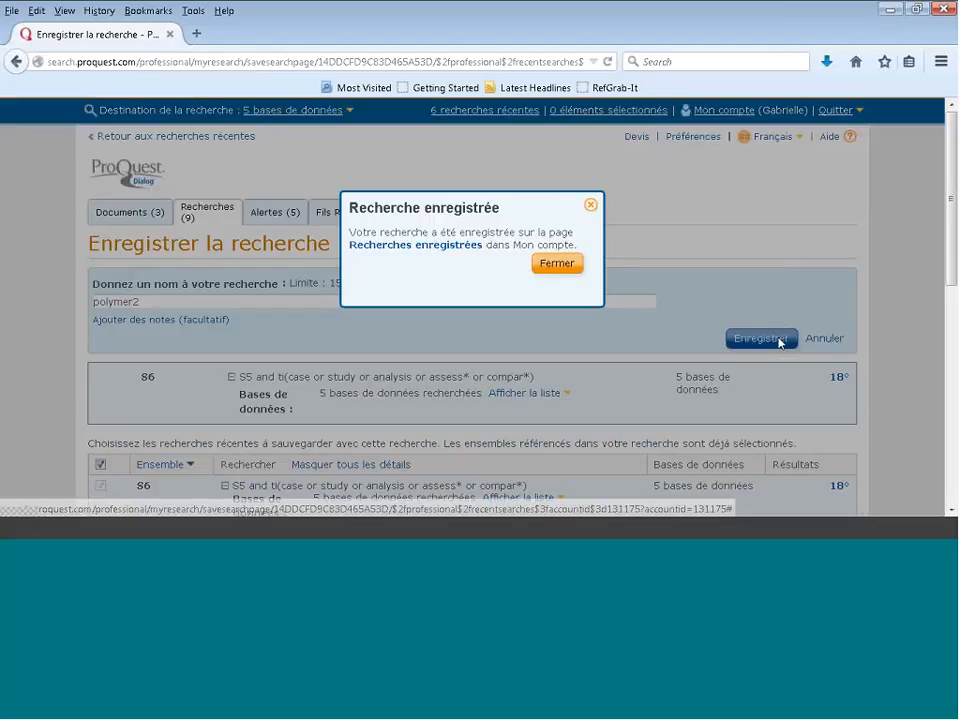
{"action": "left_click", "coordinate": [564, 268]}
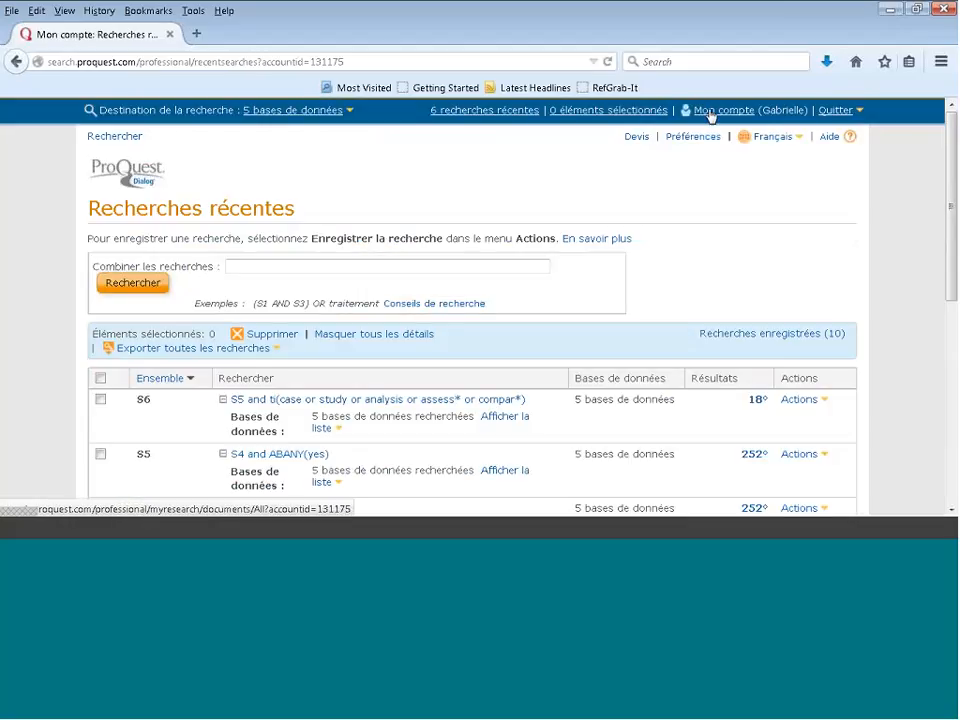
Step: Open the account's saved searches and compare the "polymer2" and "polymer" entries
{"action": "left_click", "coordinate": [710, 116]}
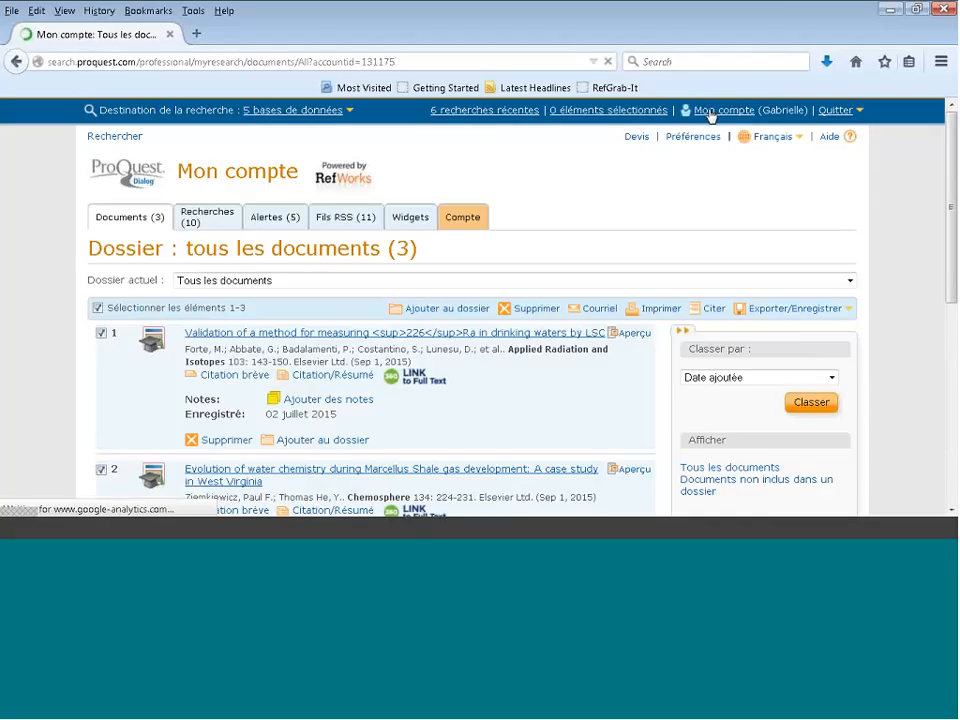
{"action": "left_click", "coordinate": [199, 219]}
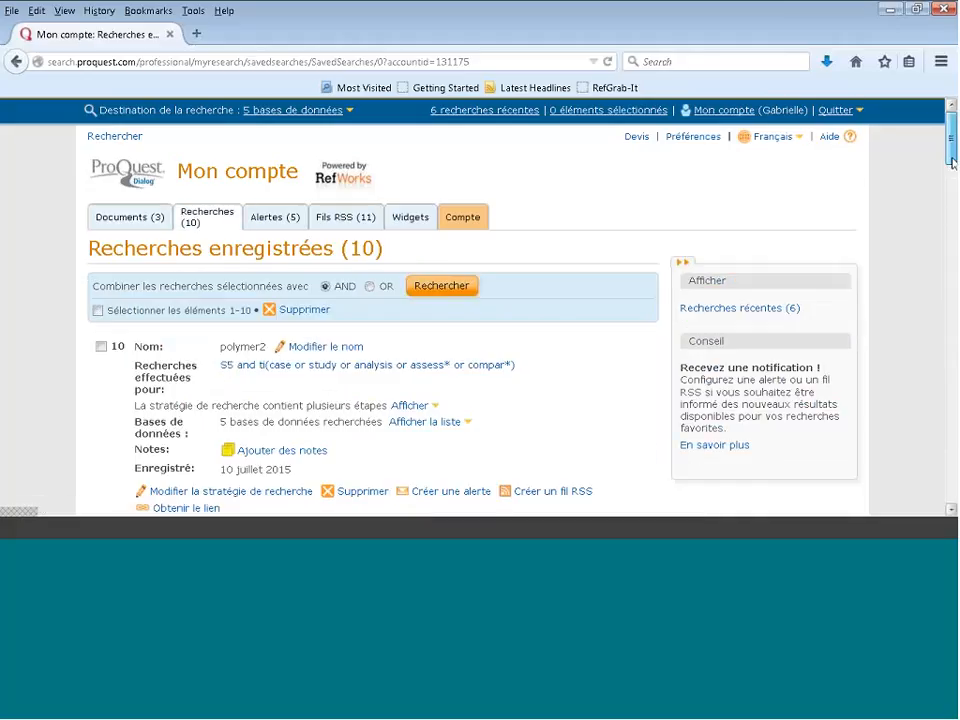
{"action": "left_click_drag", "start_coordinate": [952, 163], "coordinate": [952, 190]}
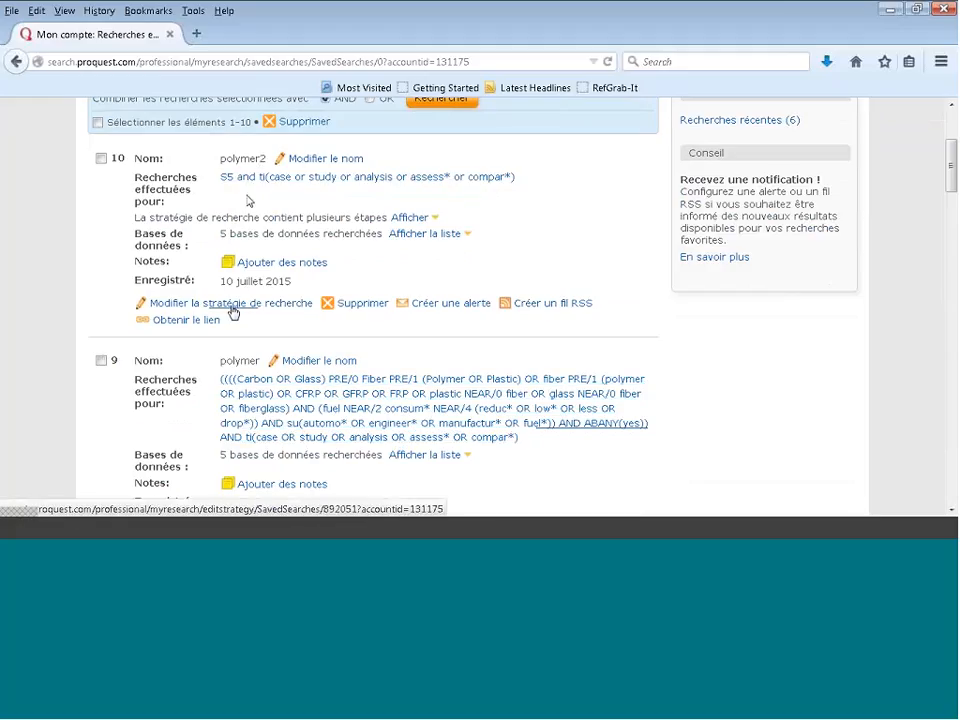
Step: Open the strategy of "polymer2" for editing, examine its sets and the positions for inserting new ones, and leave without saving
{"action": "left_click", "coordinate": [233, 310]}
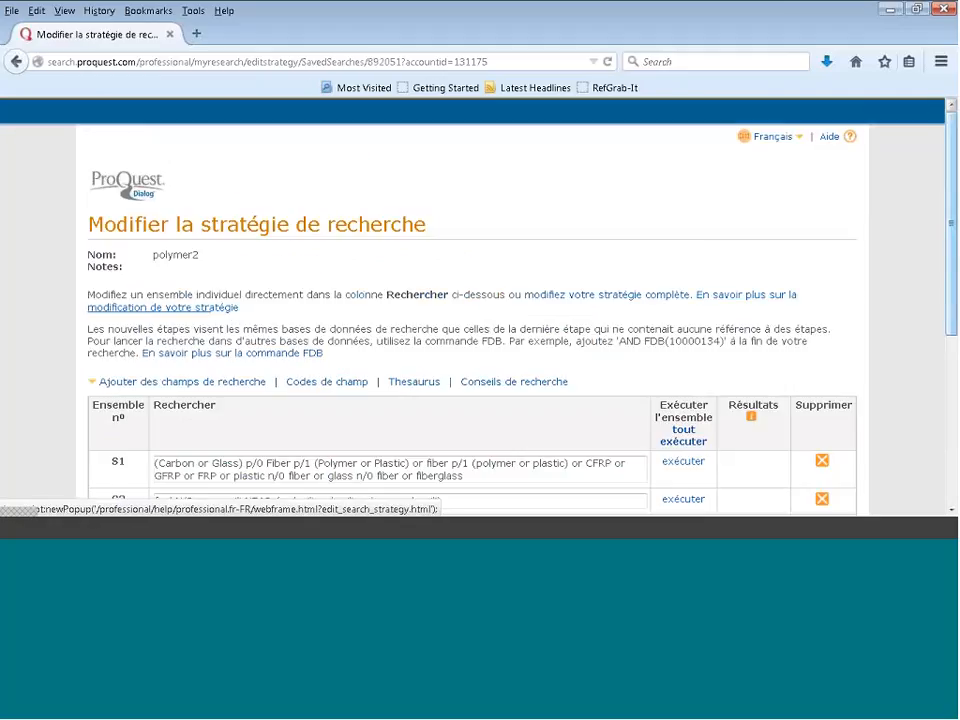
{"action": "left_click_drag", "start_coordinate": [952, 235], "coordinate": [952, 360]}
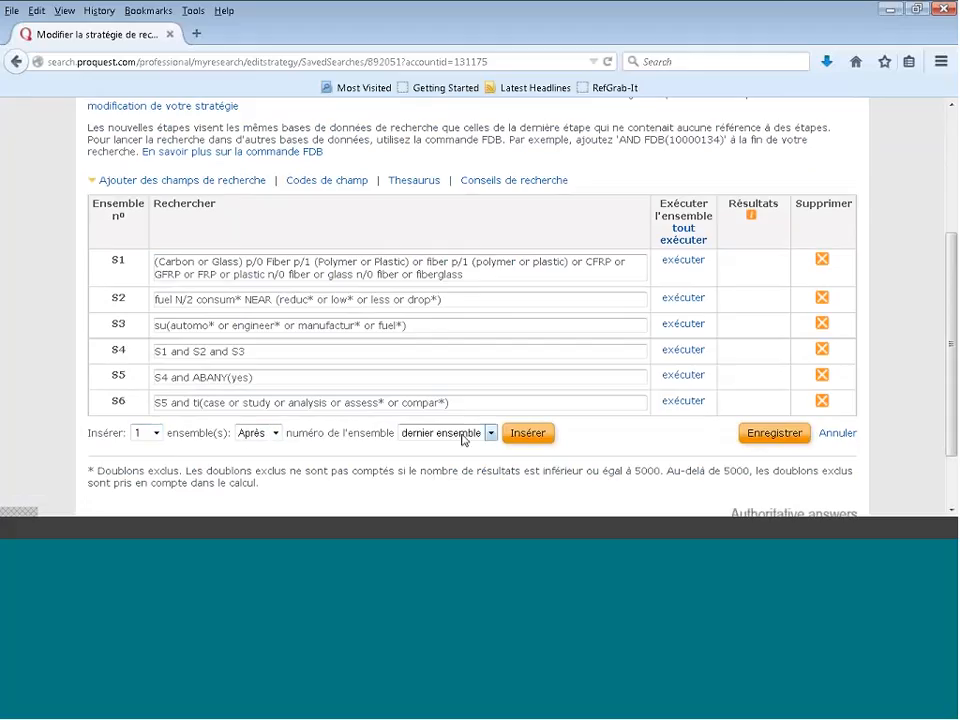
{"action": "left_click", "coordinate": [491, 434]}
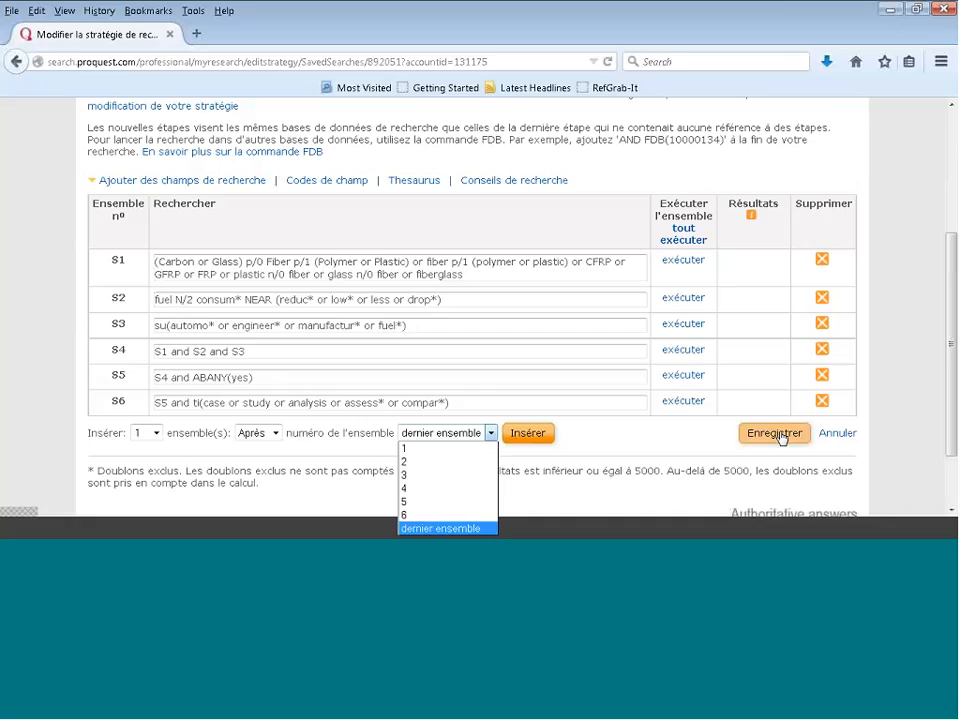
{"action": "left_click", "coordinate": [620, 445]}
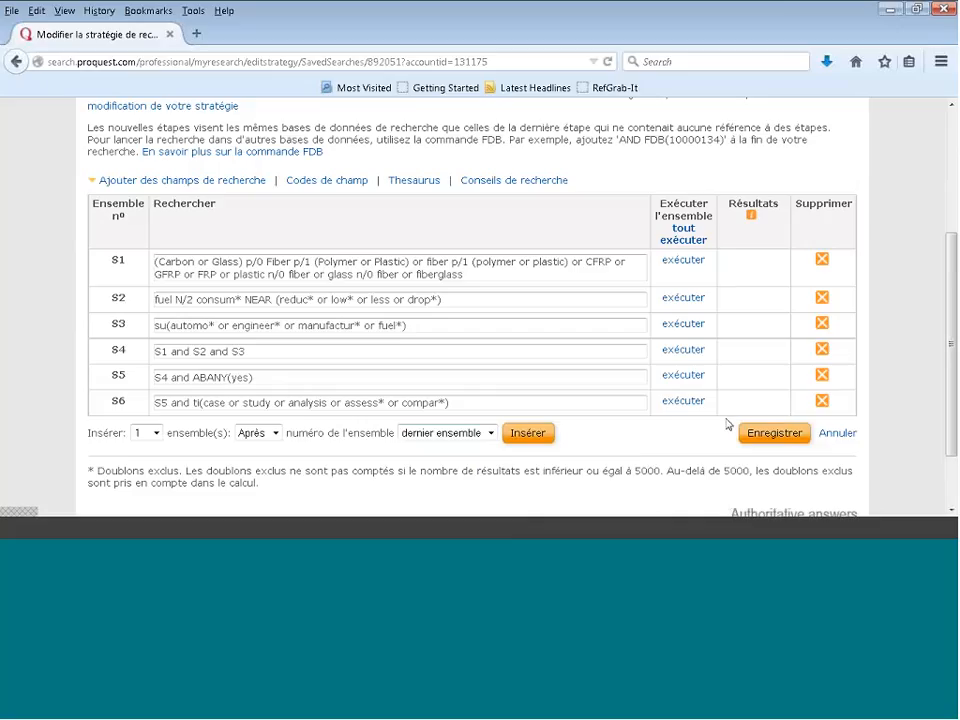
{"action": "double_click", "coordinate": [834, 438]}
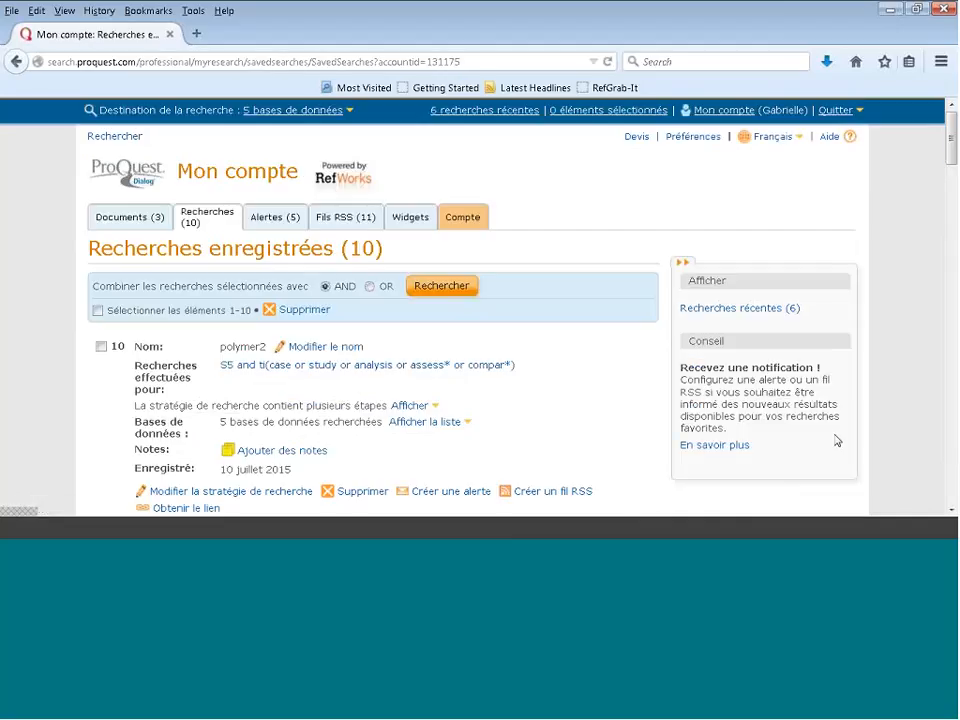
Step: Rerun the saved search "polymer2", limited to content updated in the last 30 days
{"action": "scroll", "coordinate": [836, 440], "scroll_direction": "down", "scroll_amount": 1}
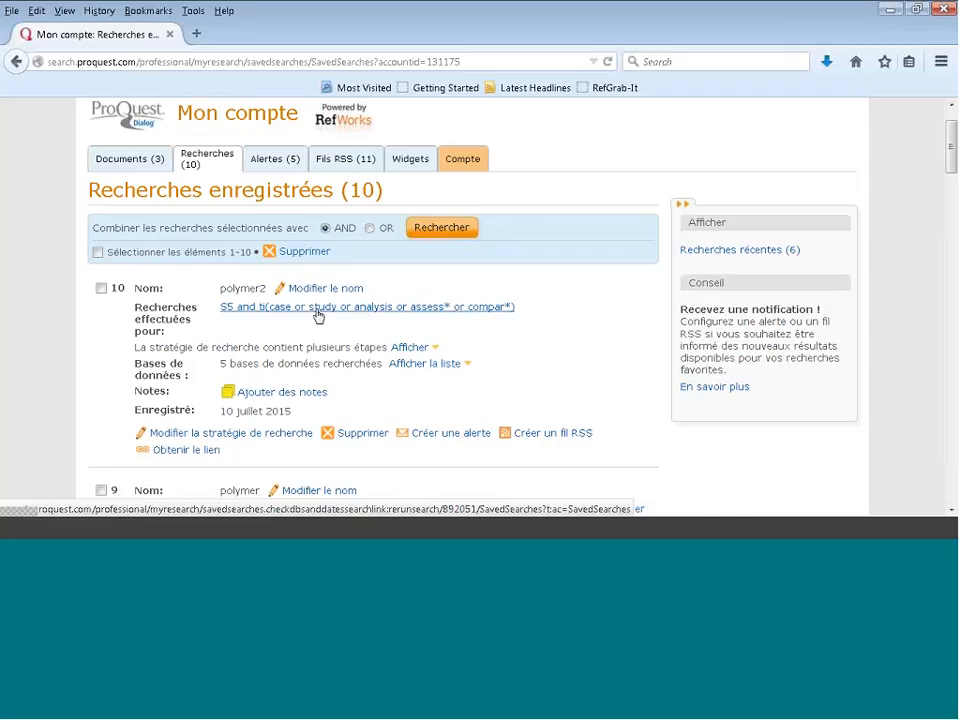
{"action": "left_click", "coordinate": [318, 316]}
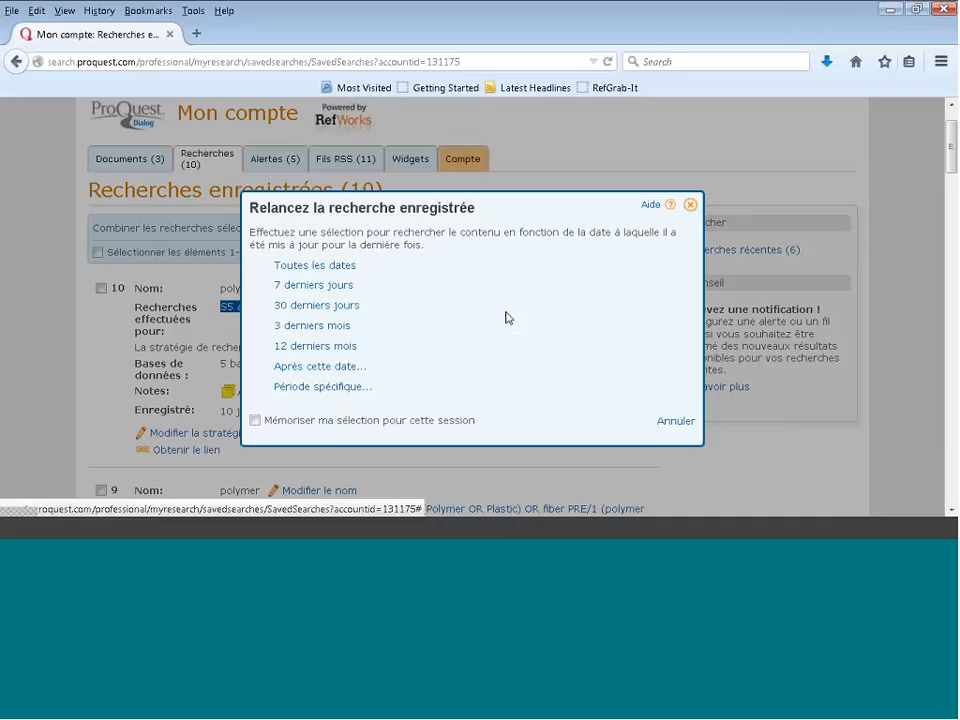
{"action": "left_click", "coordinate": [314, 307]}
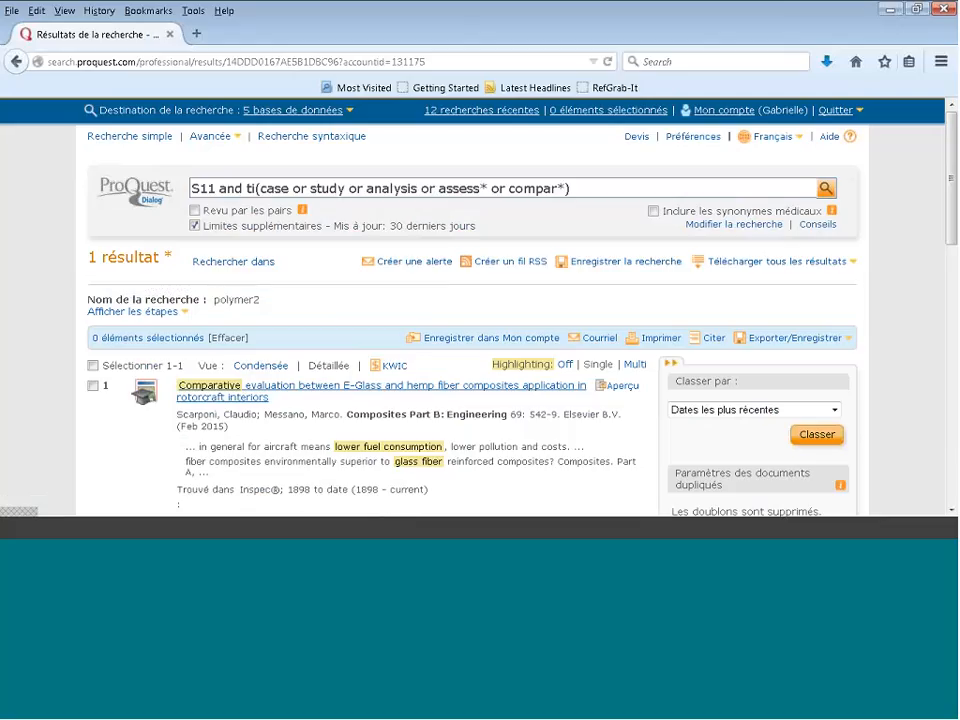
Step: Delete the saved search "polymer" from the account's saved searches
{"action": "left_click", "coordinate": [720, 110]}
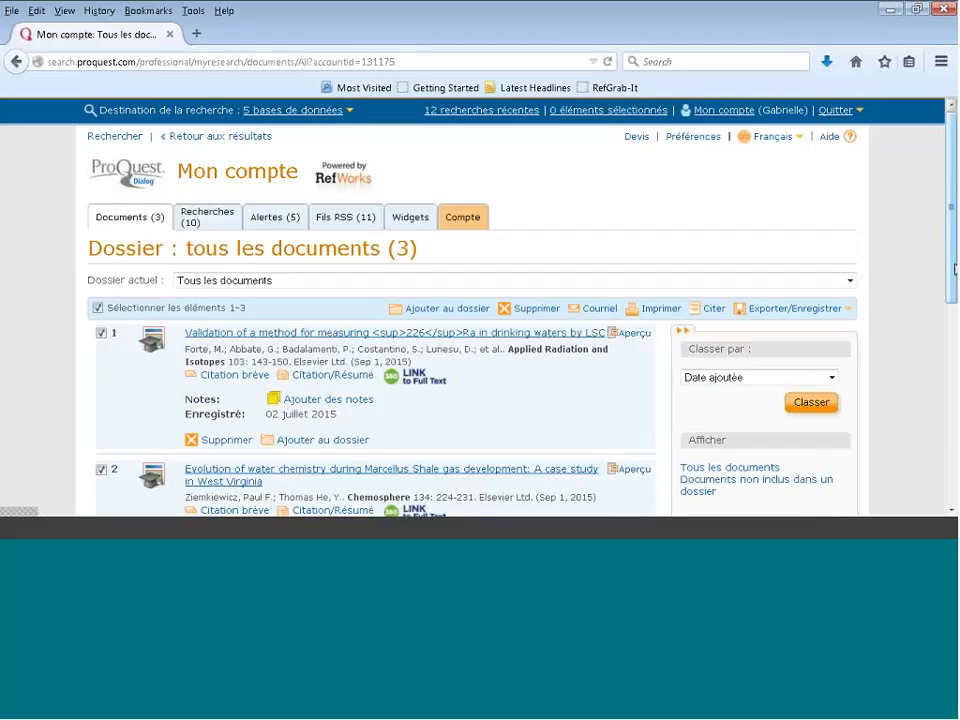
{"action": "scroll", "coordinate": [953, 300], "scroll_direction": "down", "scroll_amount": 1}
{"action": "left_click_drag", "start_coordinate": [953, 301], "coordinate": [953, 309]}
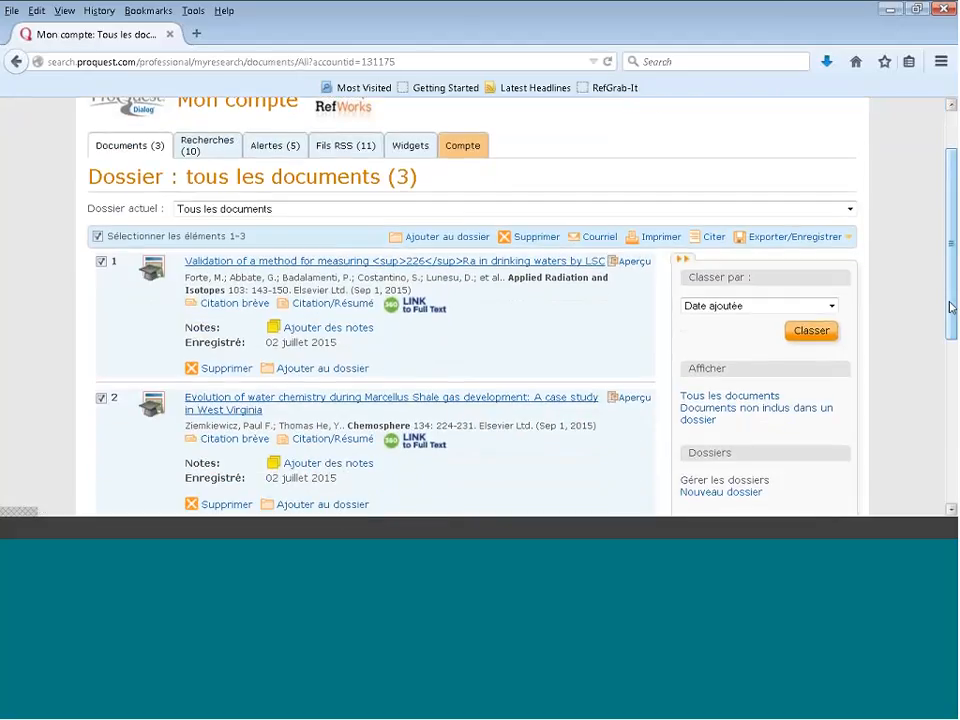
{"action": "left_click", "coordinate": [202, 148]}
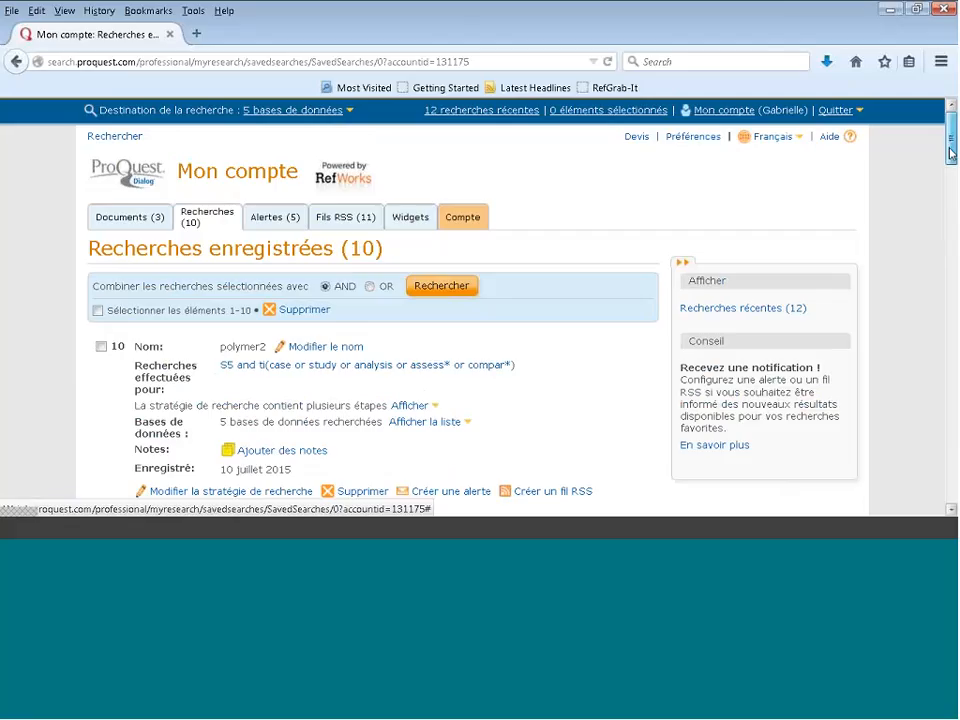
{"action": "scroll", "coordinate": [952, 185], "scroll_direction": "down", "scroll_amount": 3}
{"action": "scroll", "coordinate": [952, 178], "scroll_direction": "down", "scroll_amount": 1}
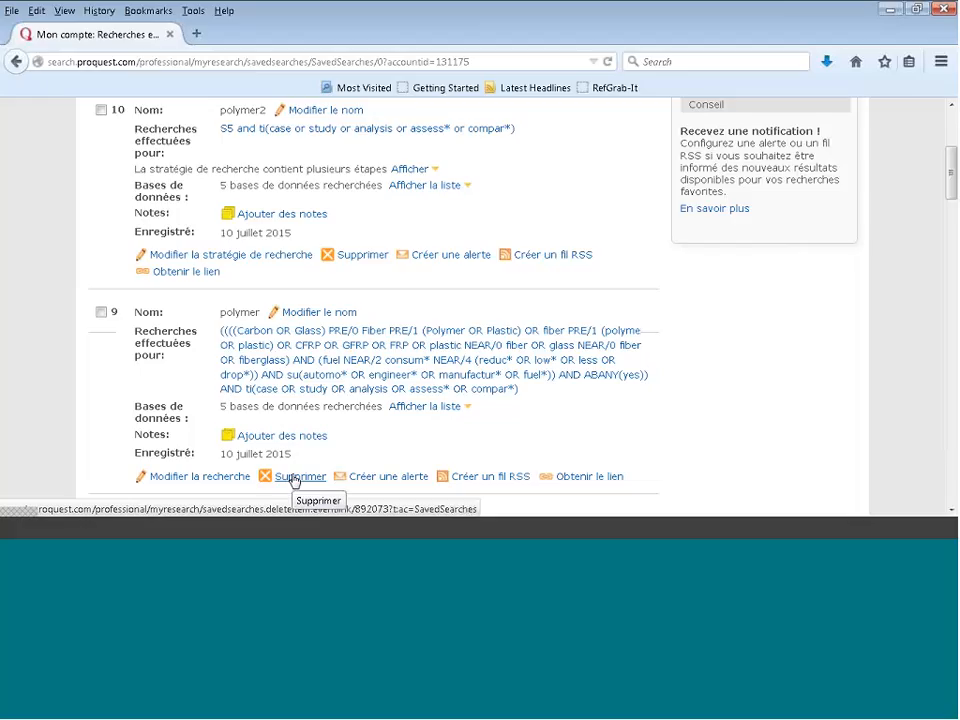
{"action": "left_click", "coordinate": [295, 479]}
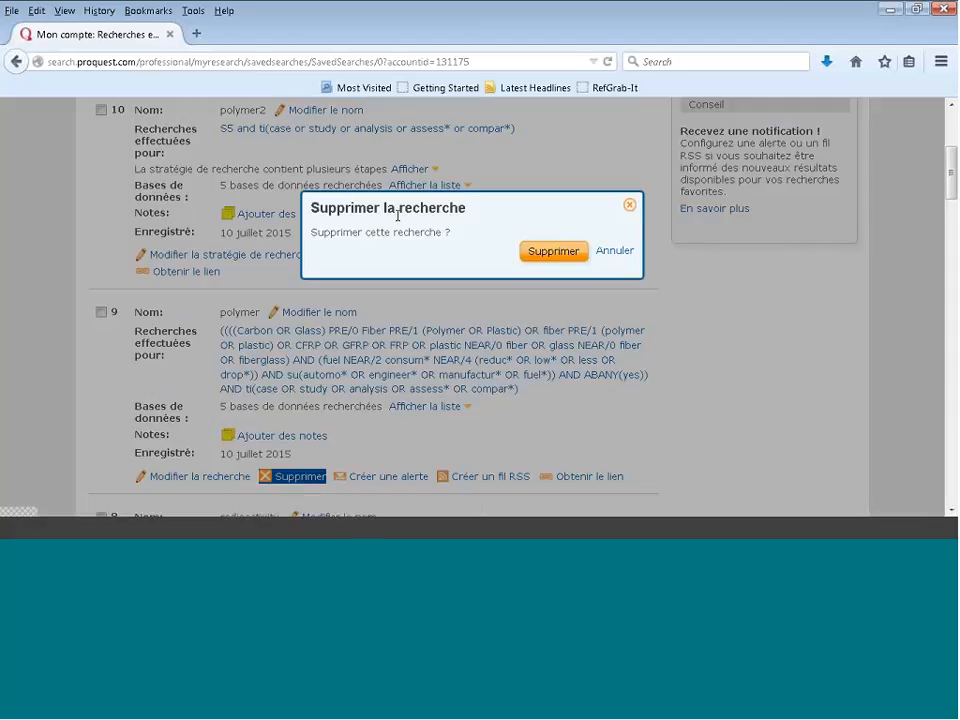
{"action": "left_click", "coordinate": [553, 252]}
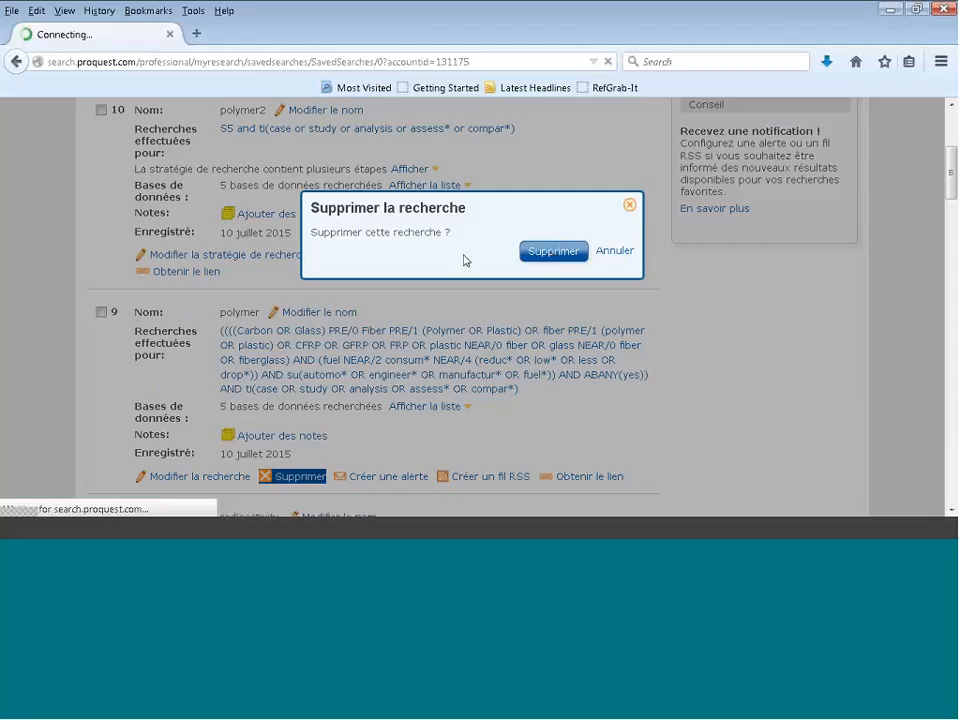